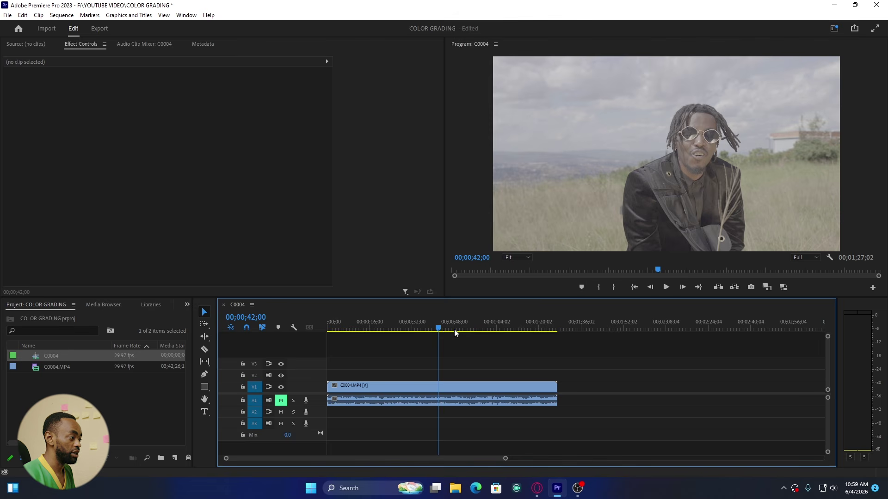
Switch to the Color workspace, zoom in on the sequence timeline, and enlarge the program monitor.
drag(438, 328, 445, 330)
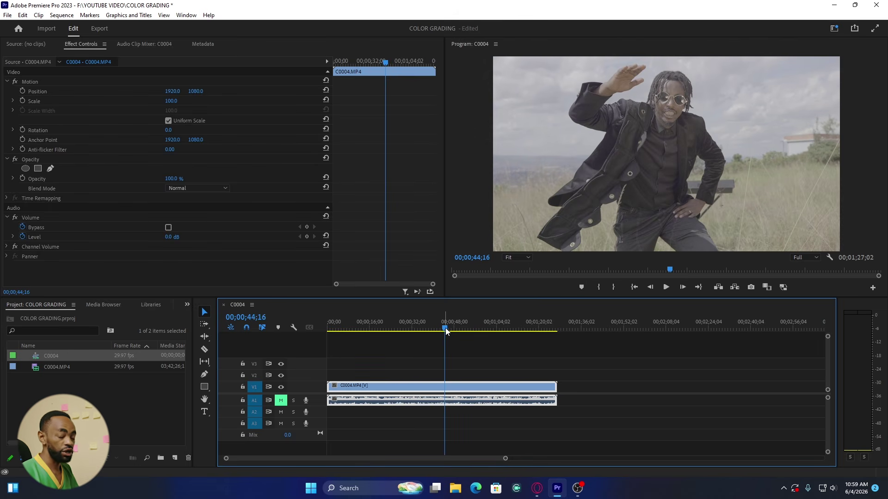
drag(446, 330, 438, 332)
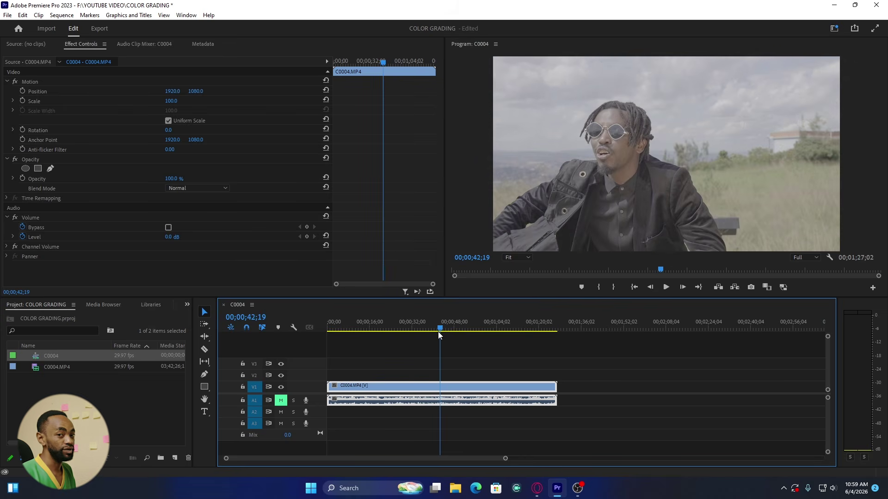
click(834, 28)
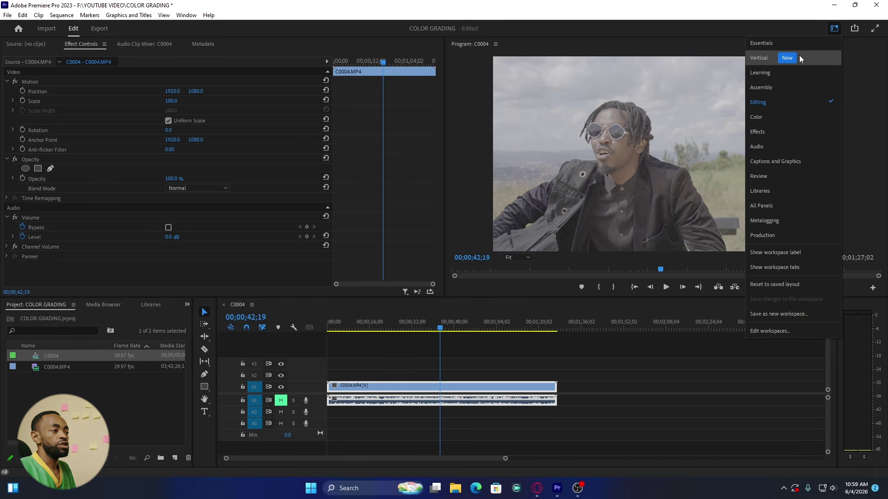
click(760, 117)
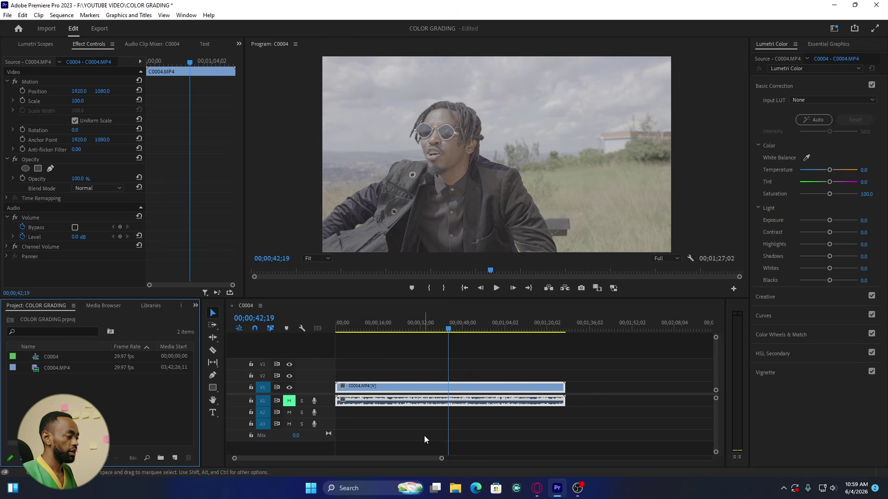
drag(442, 458, 385, 458)
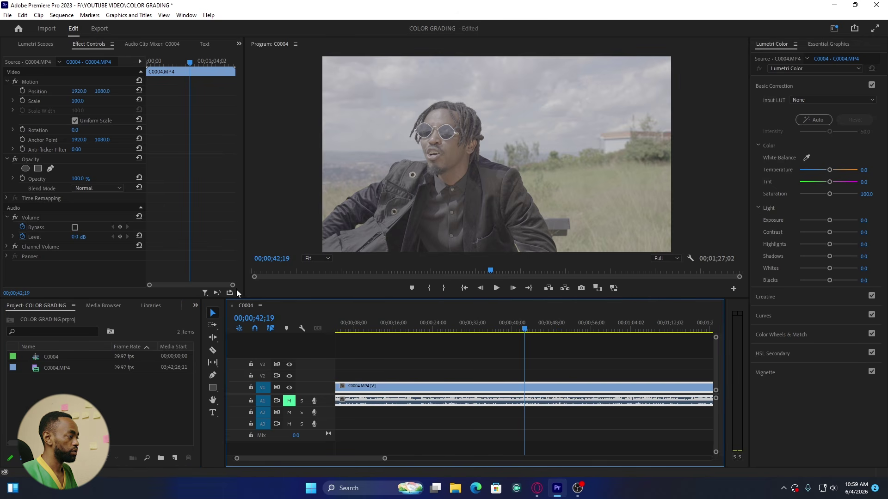
drag(245, 299, 164, 314)
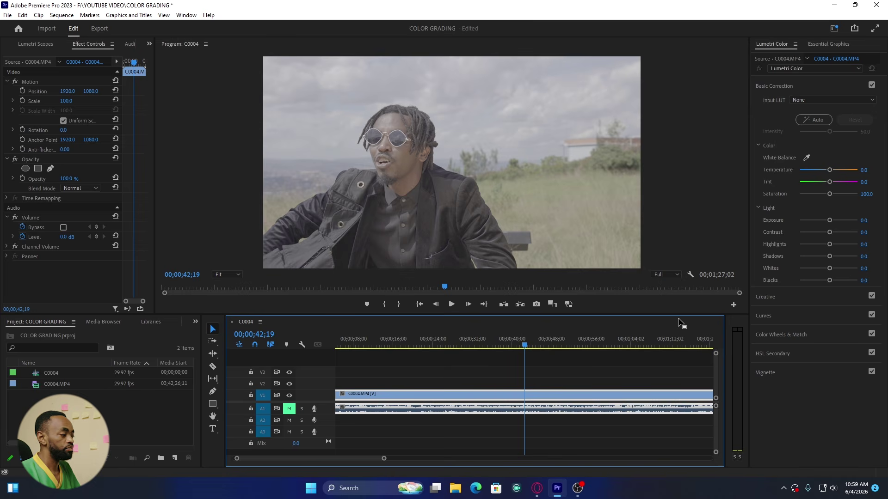
Create a 3840 × 2160 adjustment layer at 29.97 fps and place it on V2 above the C0004.MP4 clip.
click(175, 459)
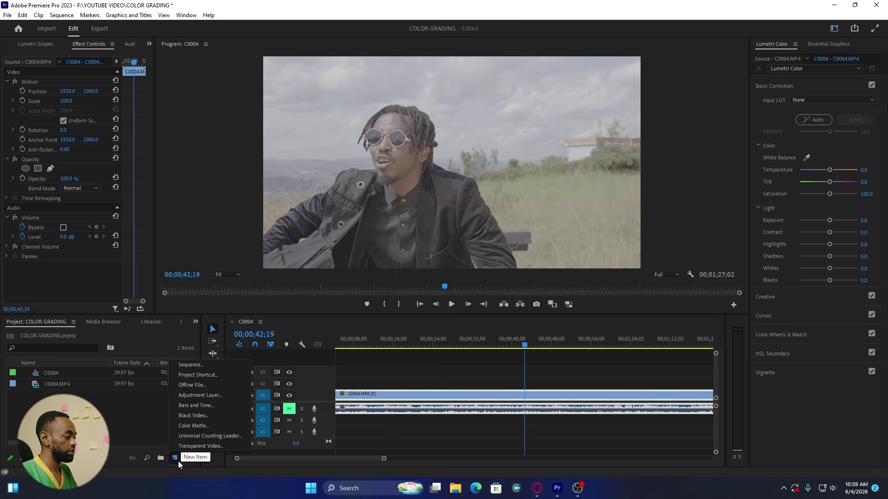
click(214, 397)
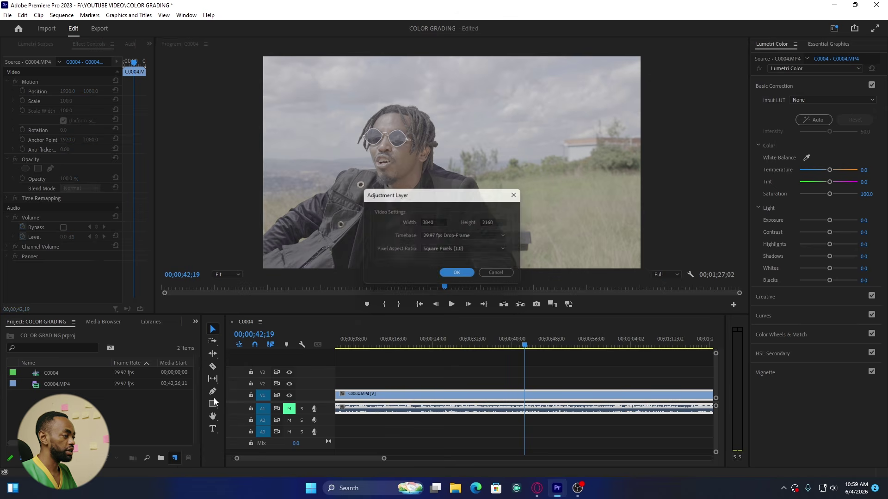
click(467, 276)
drag(45, 374, 649, 384)
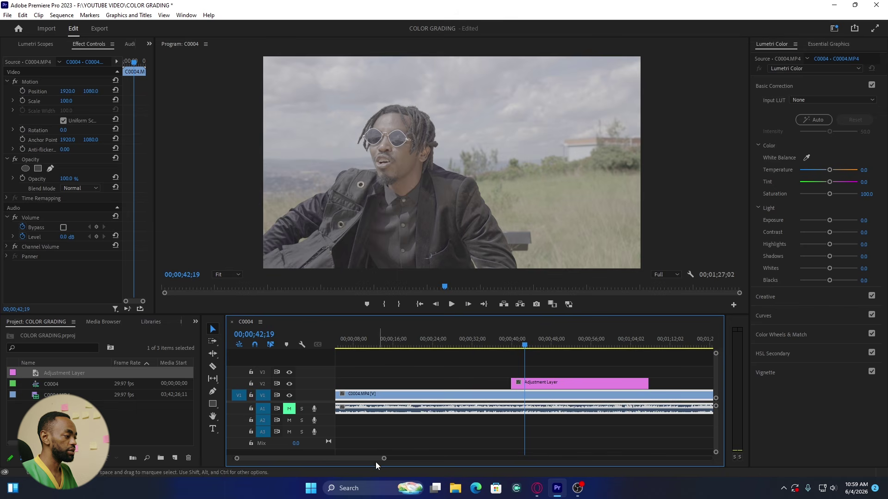
Align the V2 adjustment layer with the sequence start and extend it to the end of the C0004.MP4 clip.
drag(384, 459, 423, 458)
drag(461, 384, 337, 384)
drag(546, 384, 604, 384)
drag(423, 458, 363, 459)
Set the V2 adjustment layer's Lumetri Basic Correction contrast to 100, with the playhead at 00;00;42;03.
click(517, 345)
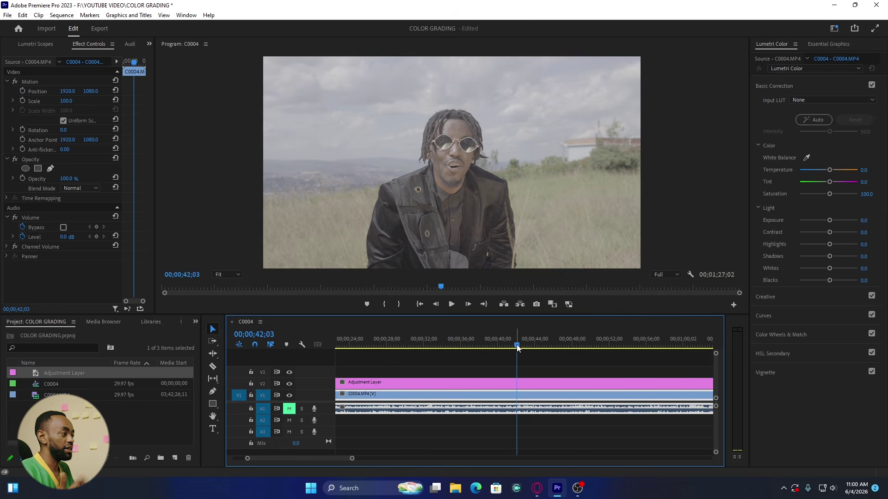
click(517, 386)
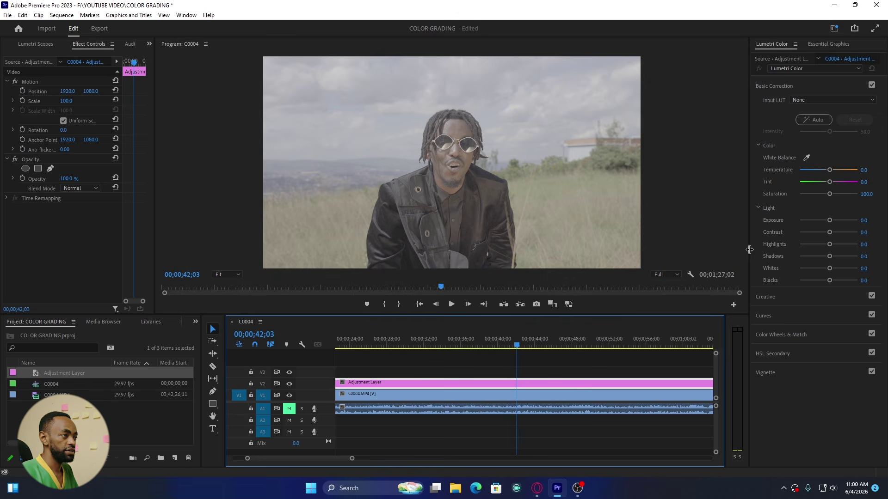
drag(749, 250, 733, 250)
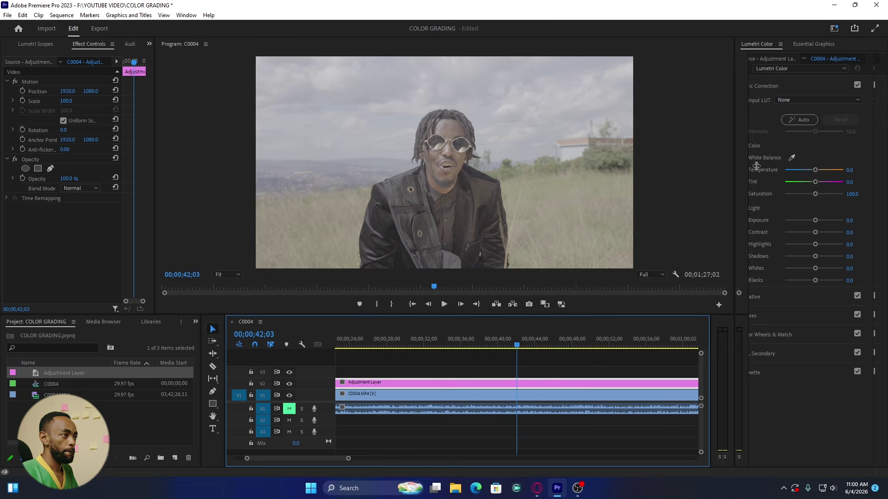
click(760, 85)
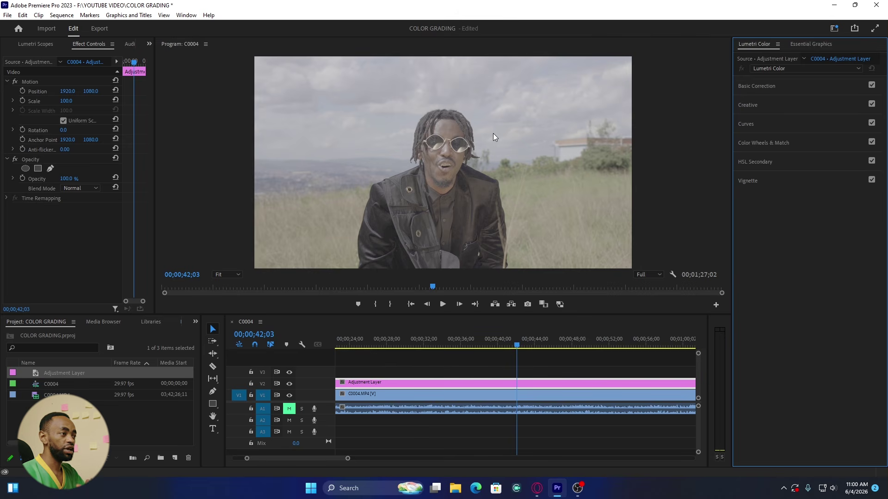
click(771, 86)
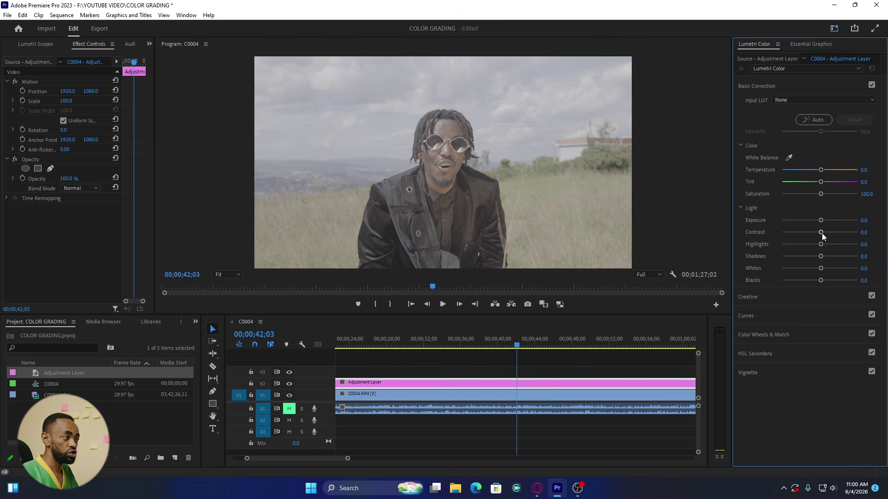
drag(822, 233, 885, 234)
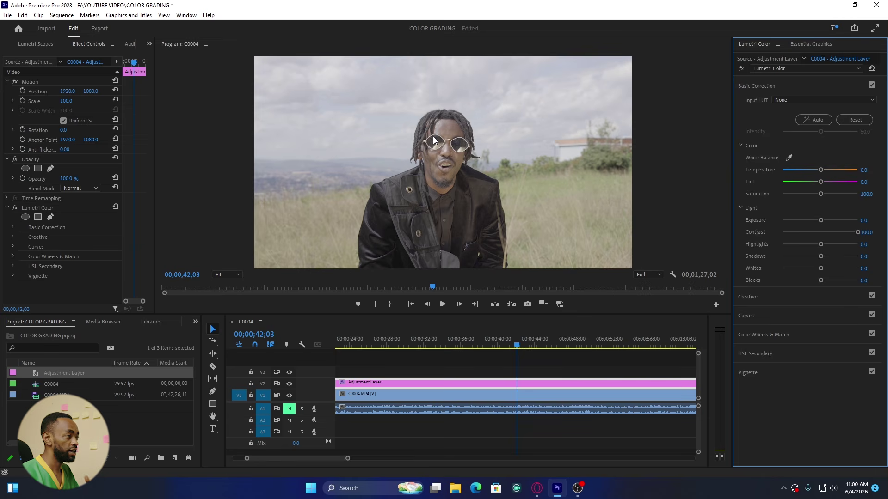
Add shadow, midtone and highlight control points to the white channel of the Lumetri RGB curve.
click(756, 85)
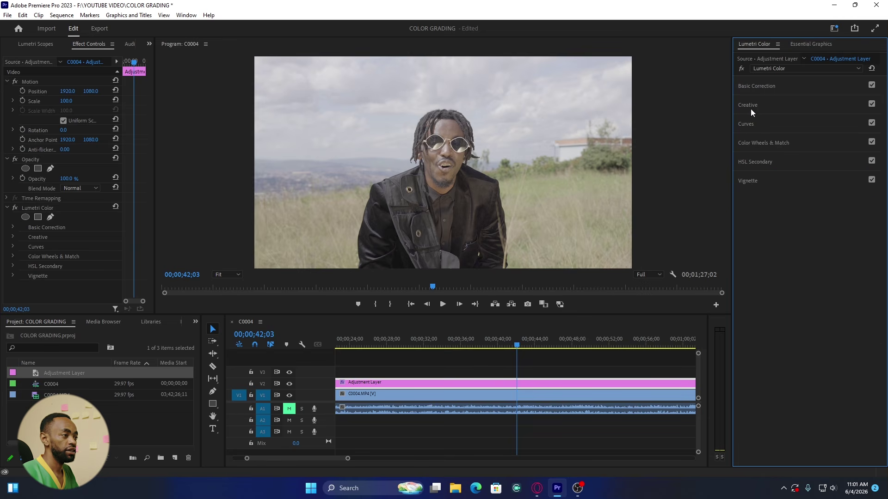
click(746, 125)
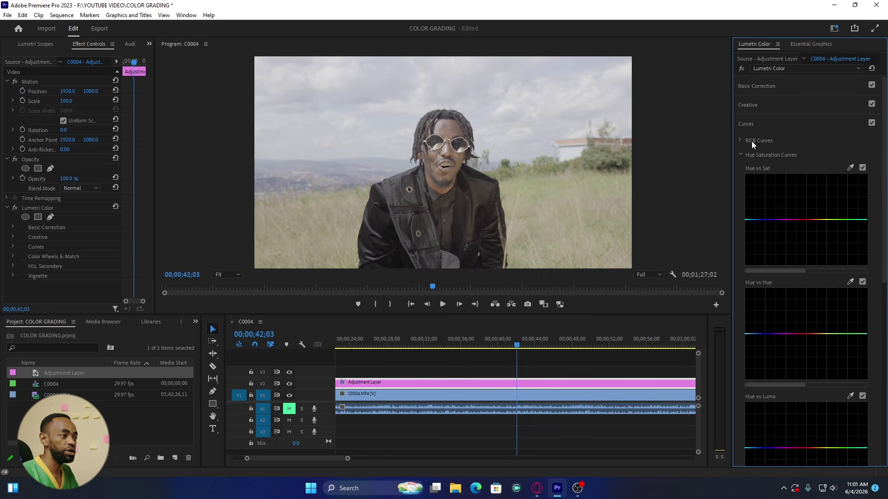
click(741, 140)
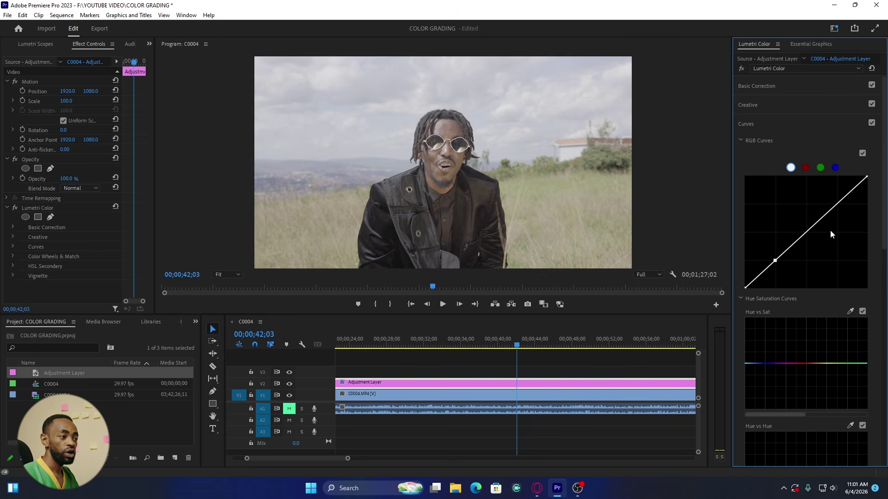
click(805, 233)
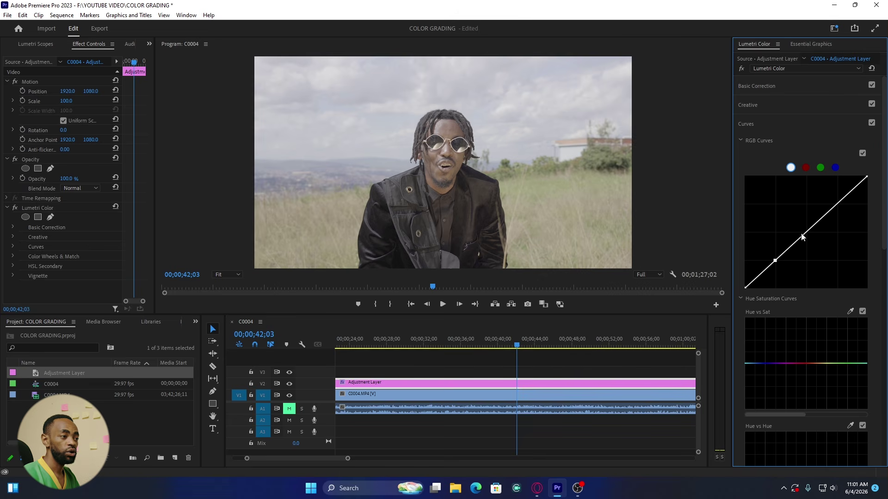
click(838, 204)
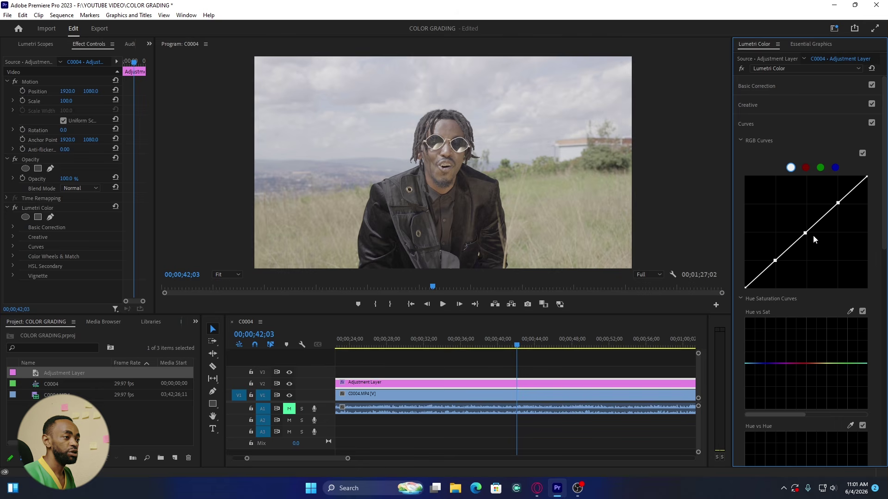
Shape the white RGB curve into an S by raising the highlights, lowering the shadows, and moving the white endpoint slightly inward.
drag(837, 203, 834, 200)
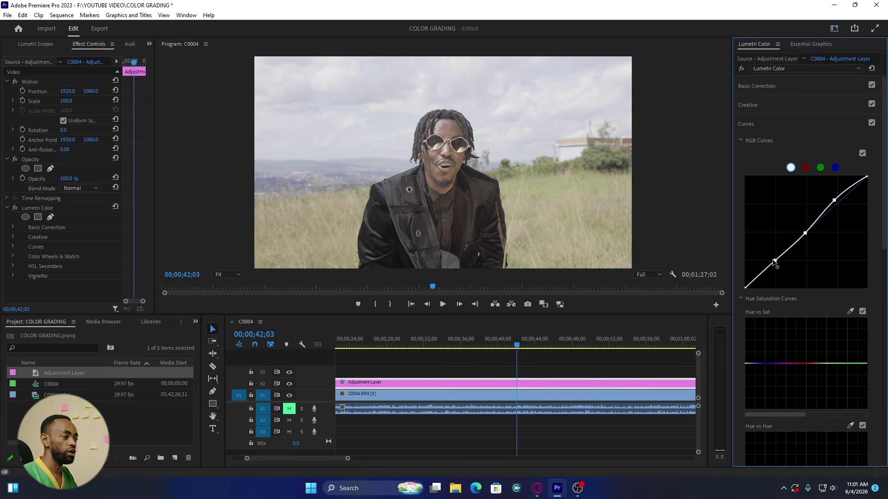
drag(775, 261, 778, 268)
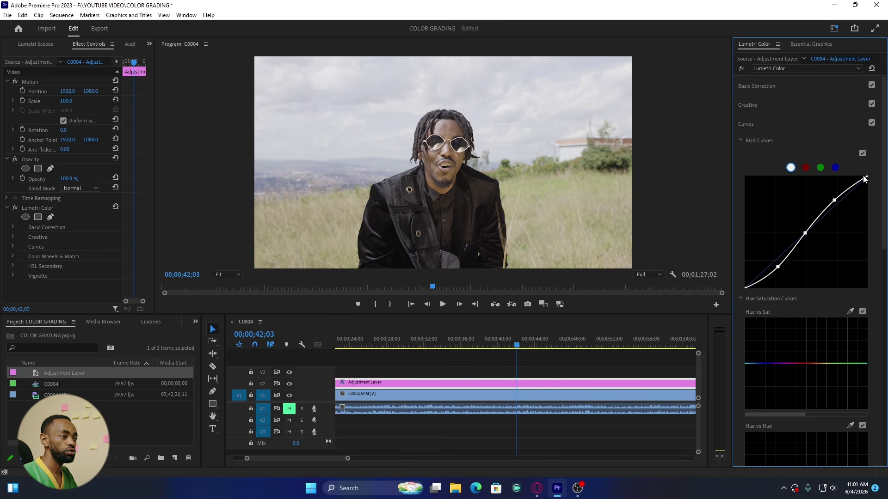
mouse_move(867, 177)
mouse_down()
mouse_move(844, 179)
mouse_move(859, 178)
mouse_up()
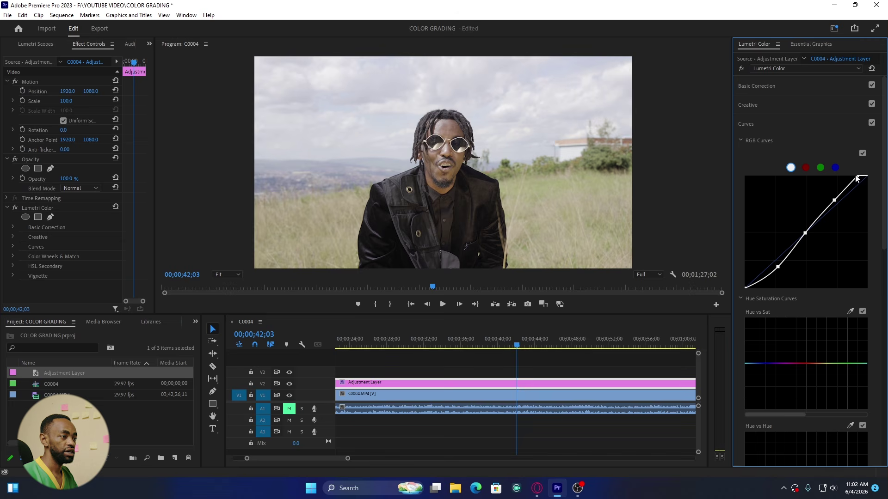
drag(835, 202, 832, 198)
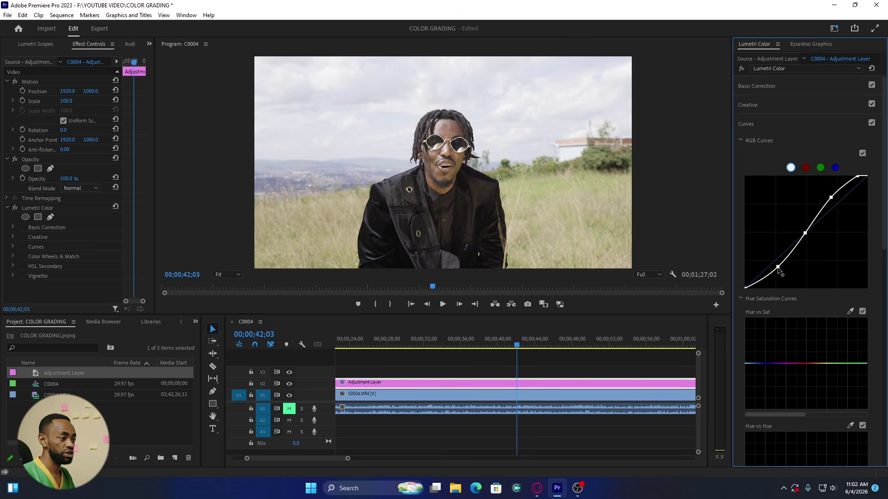
drag(777, 267, 781, 266)
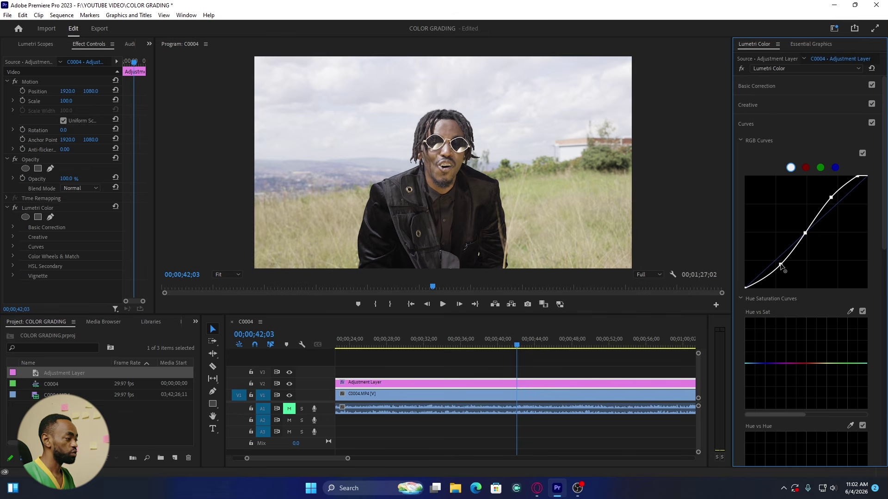
Compare the footage with and without the V2 adjustment layer, and check the grade at 00;00;30;13.
click(290, 384)
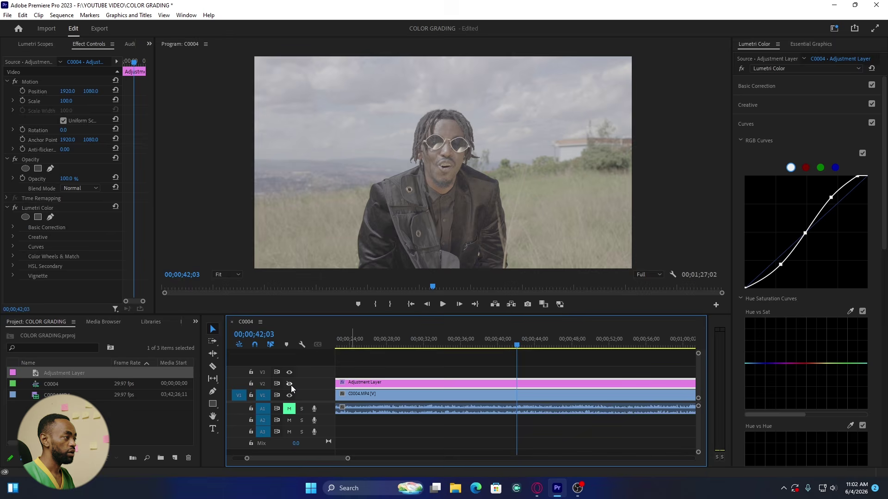
click(290, 384)
click(453, 340)
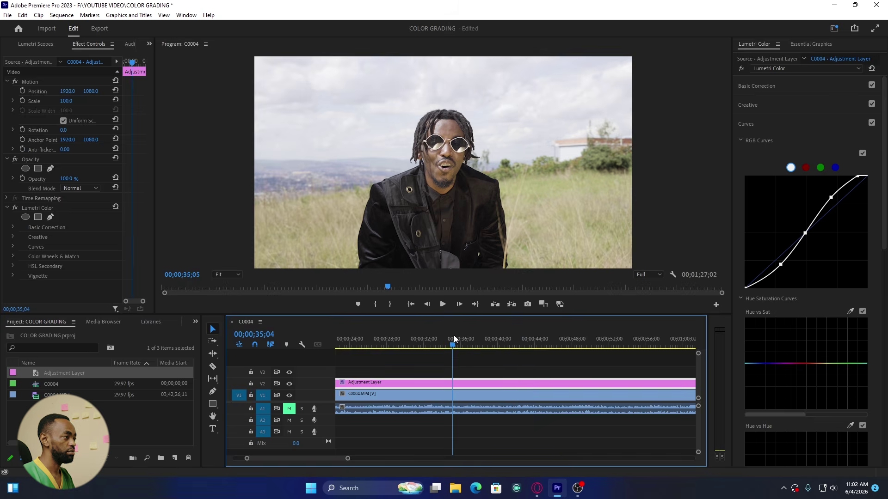
click(409, 337)
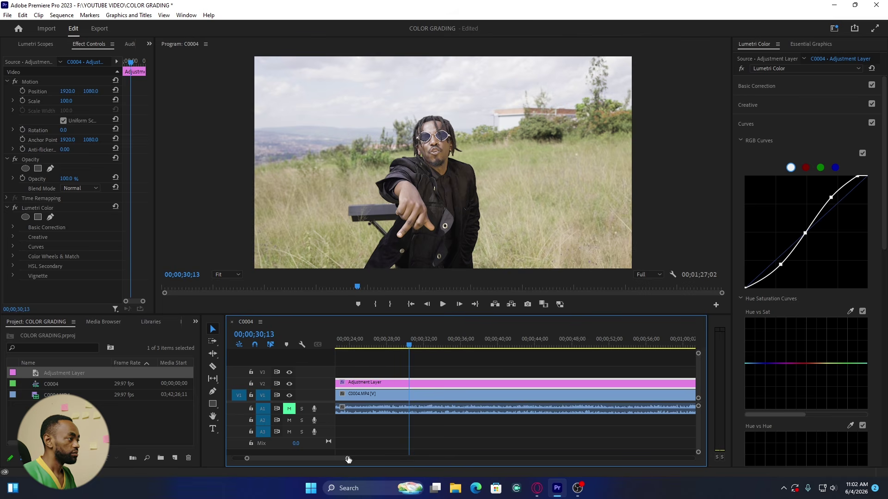
drag(348, 459, 453, 459)
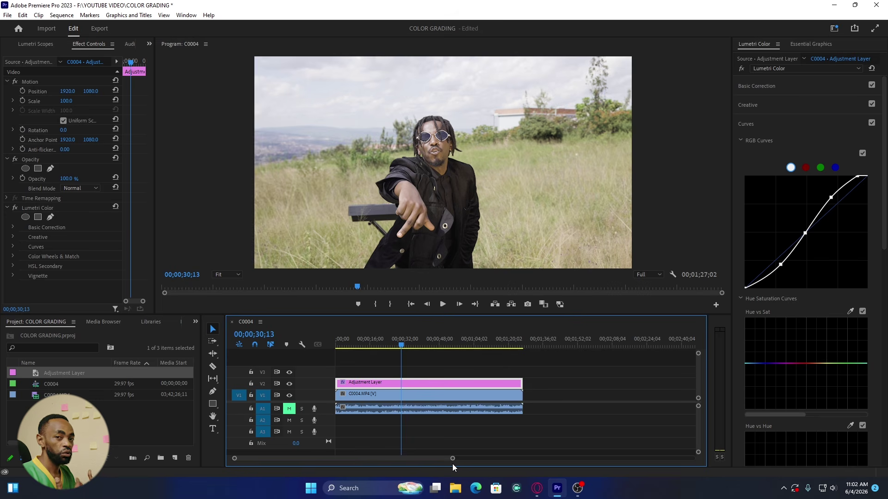
In Basic Correction, lower exposure very slightly and set Highlights to -4.9, Shadows to -4.9 and Blacks to -12.2.
click(760, 86)
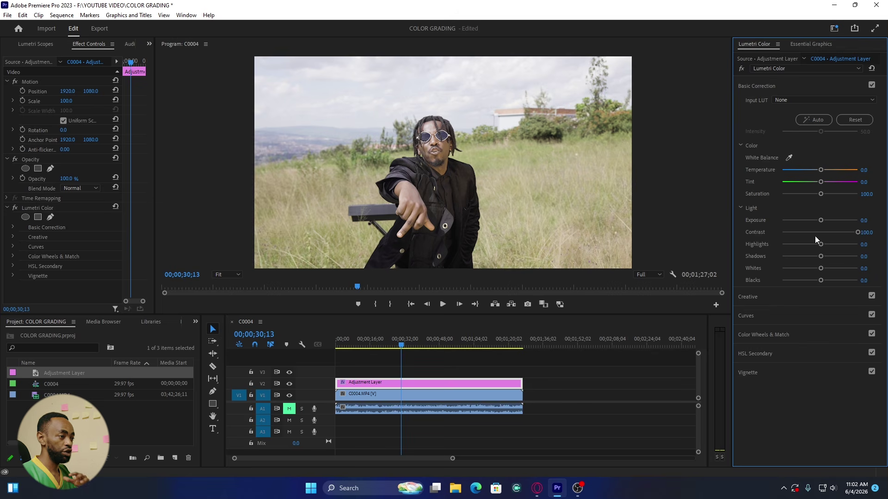
drag(820, 219, 819, 220)
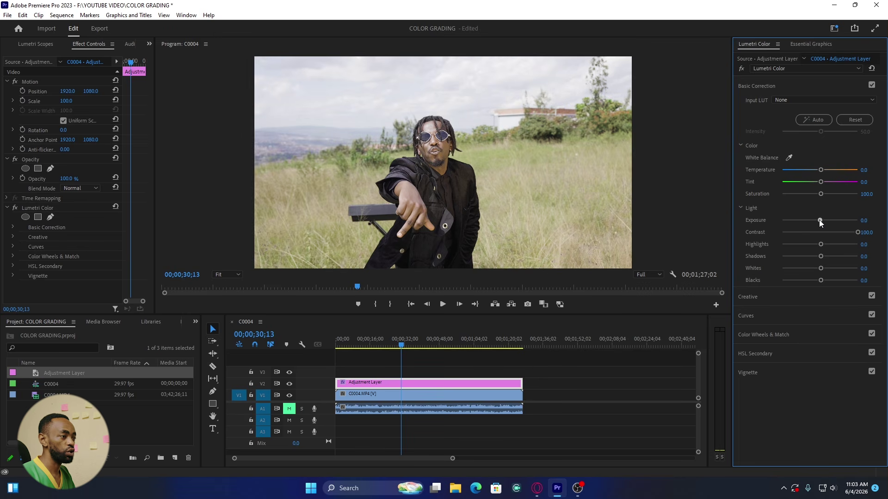
mouse_move(822, 245)
mouse_down()
mouse_move(809, 244)
mouse_move(816, 242)
mouse_up()
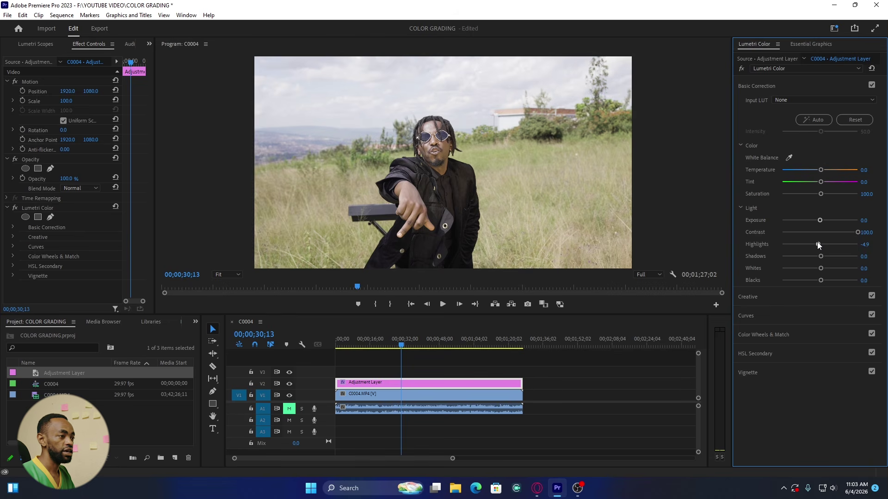
drag(817, 256, 817, 256)
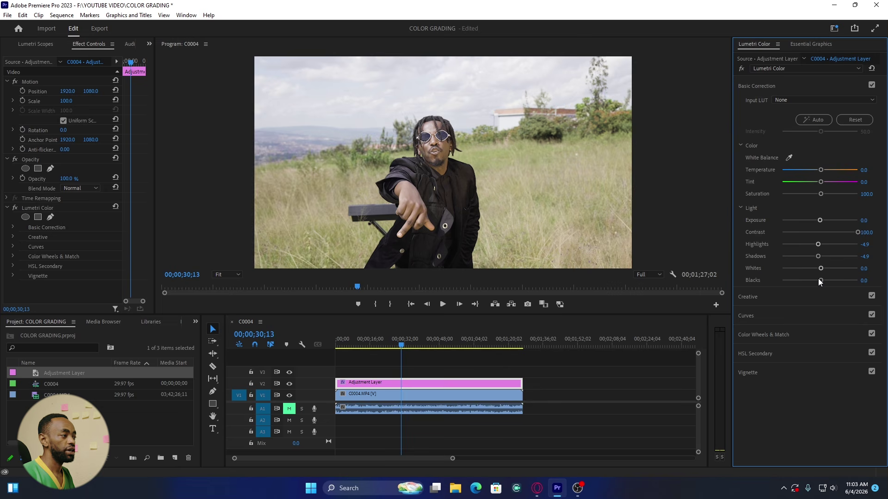
drag(818, 280, 815, 281)
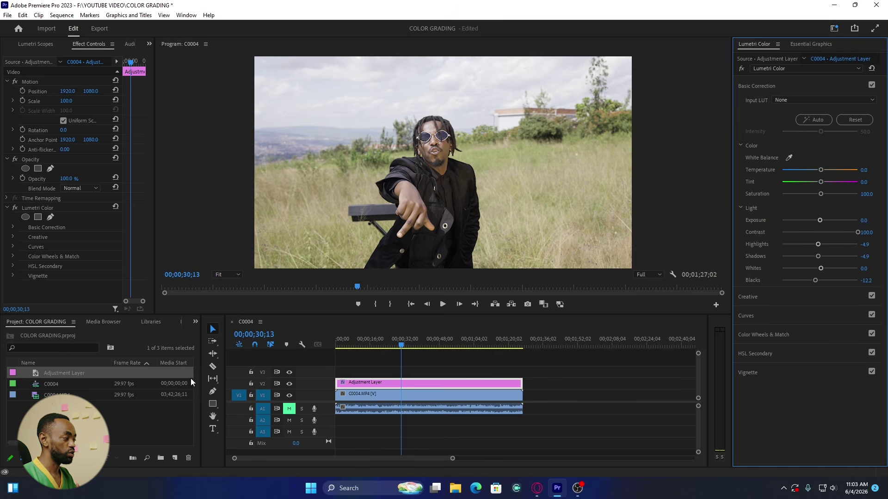
Add a second adjustment layer on V3 spanning the full length of the C0004.MP4 clip.
drag(50, 373, 354, 373)
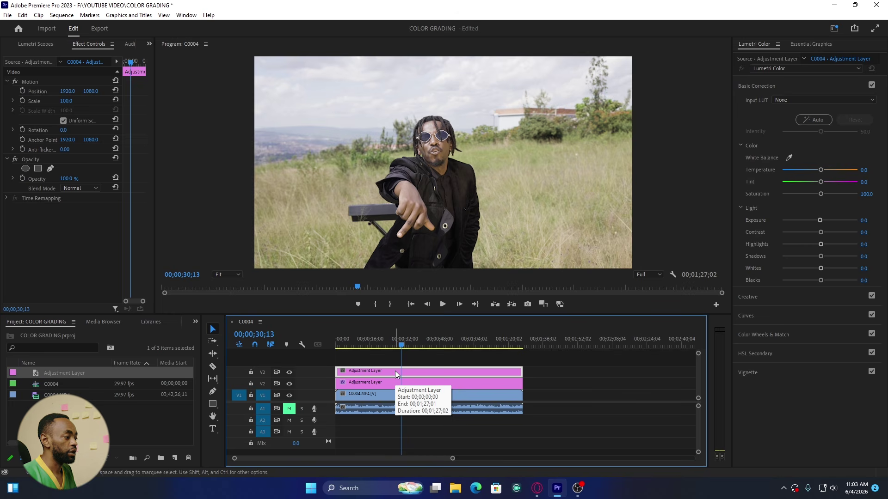
Warm up the V3 adjustment layer by setting the Basic Correction Temperature to 3.0.
drag(451, 459, 403, 458)
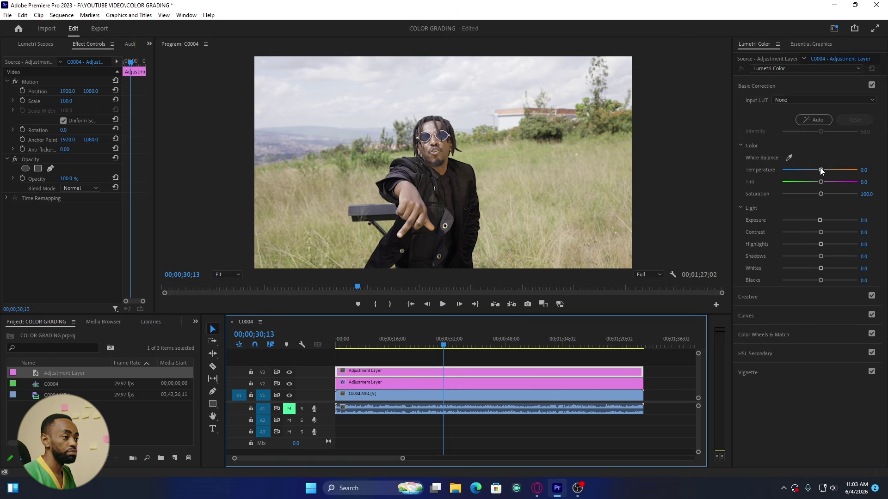
drag(817, 173, 822, 174)
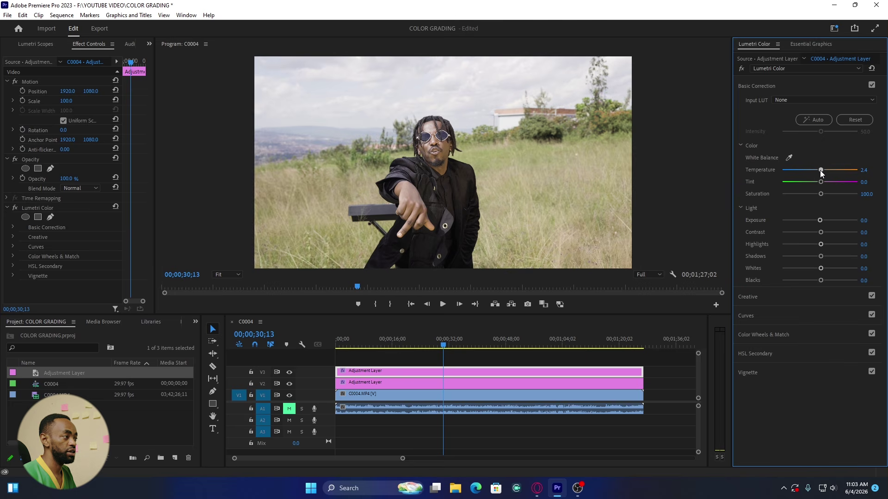
click(864, 170)
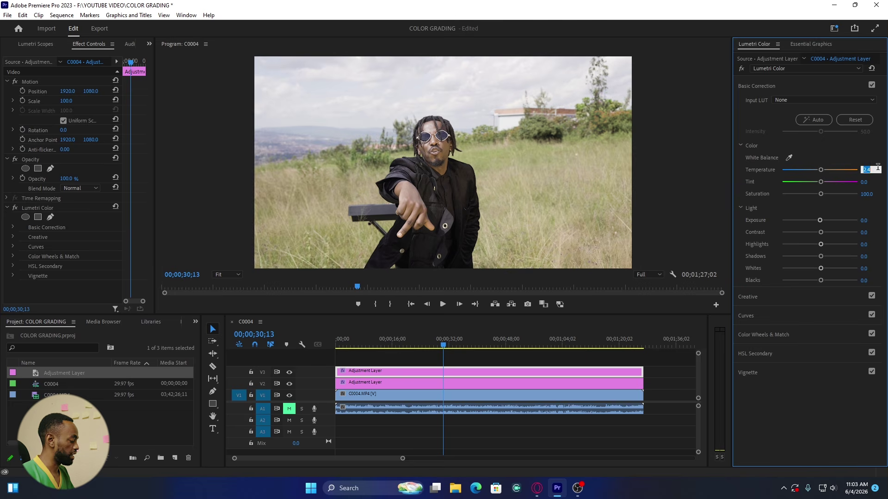
text(3)
key(Return)
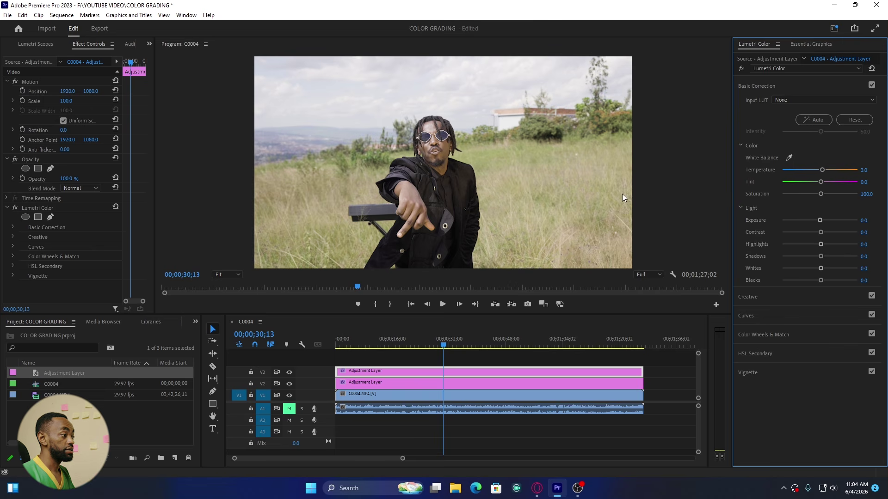
click(767, 83)
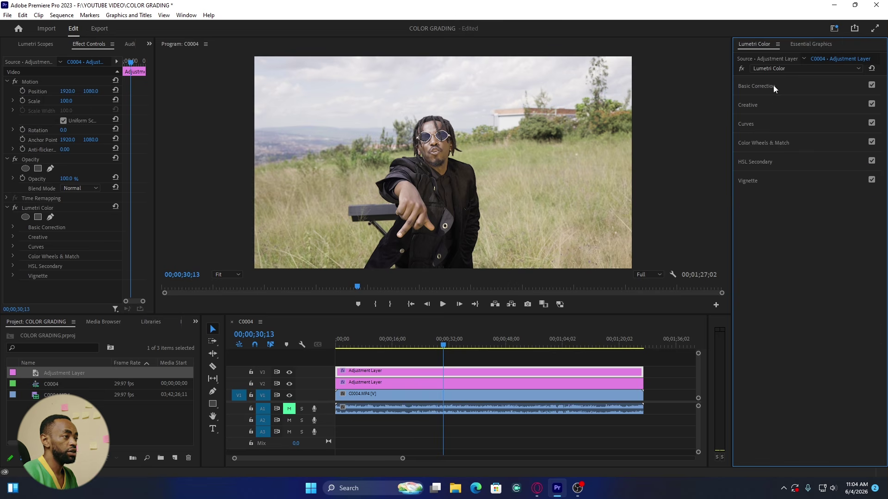
In Hue vs Sat, sample the sky and raise blue saturation, anchor orange, and raise the yellow-to-green range moderately.
click(750, 126)
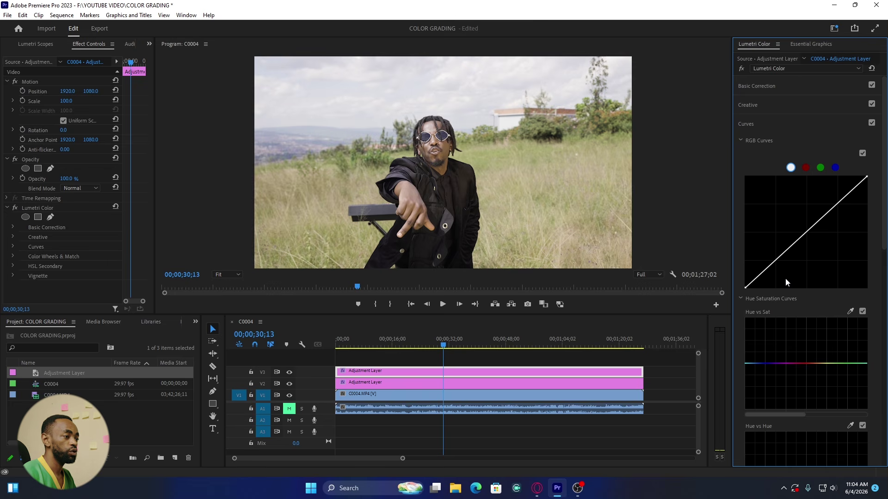
scroll(785, 278, down, 5)
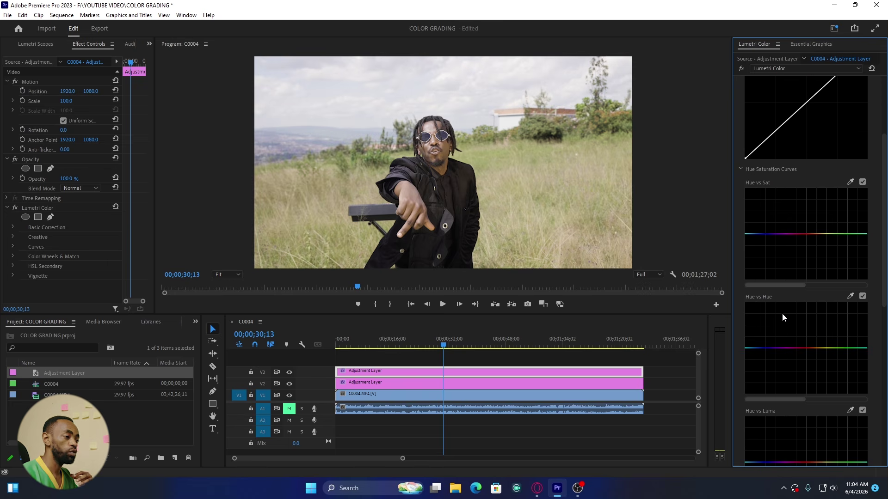
scroll(782, 314, down, 2)
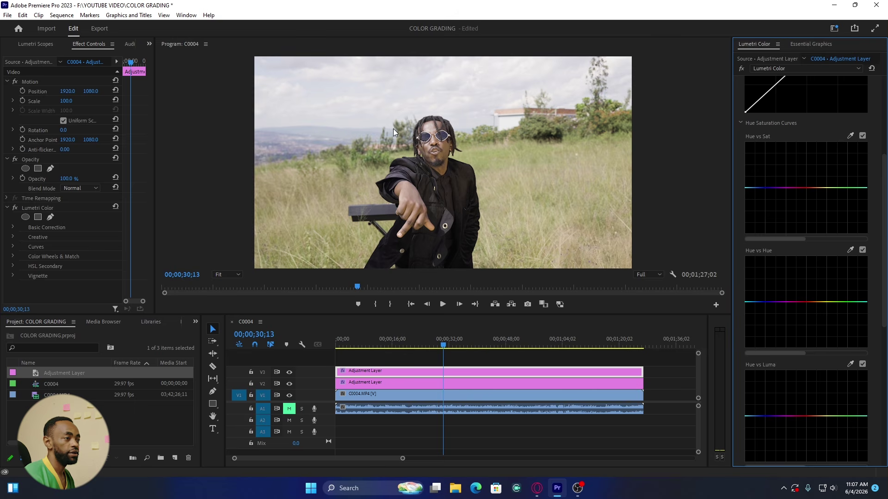
click(851, 136)
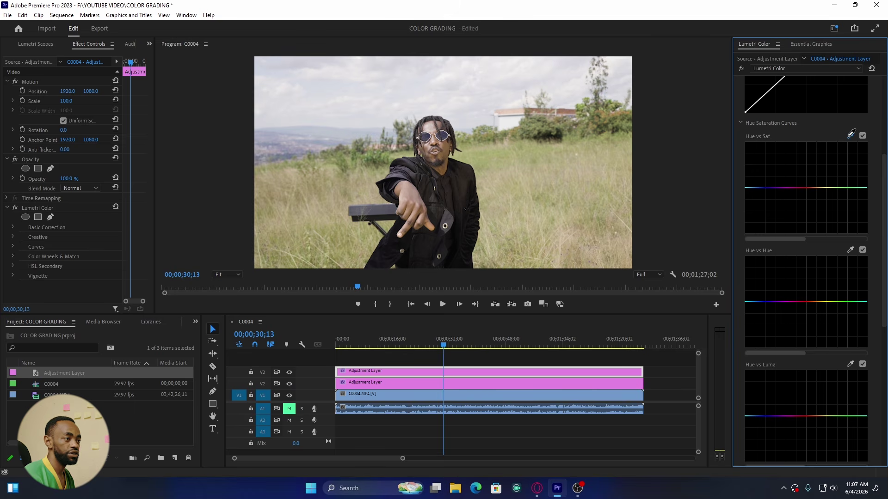
click(319, 118)
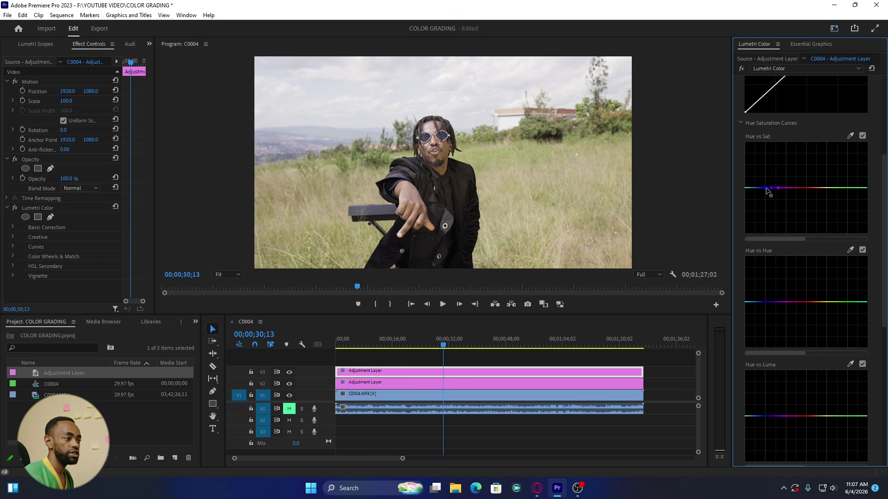
drag(765, 188, 754, 171)
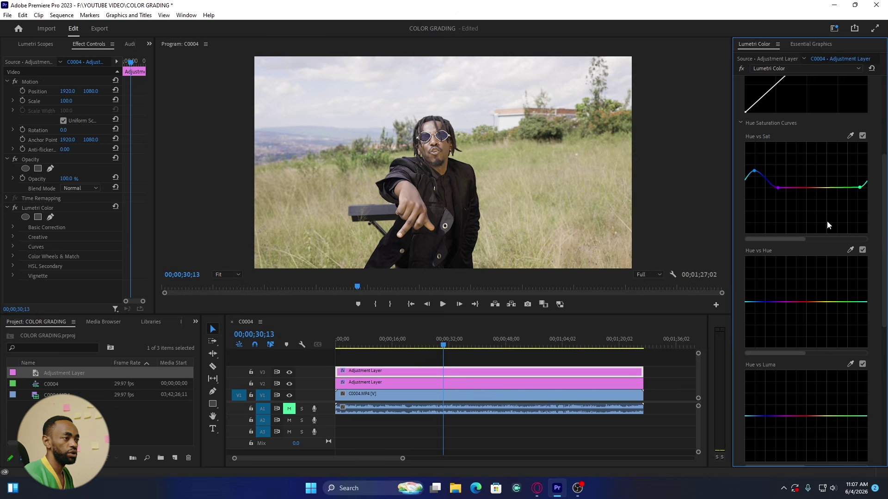
click(818, 188)
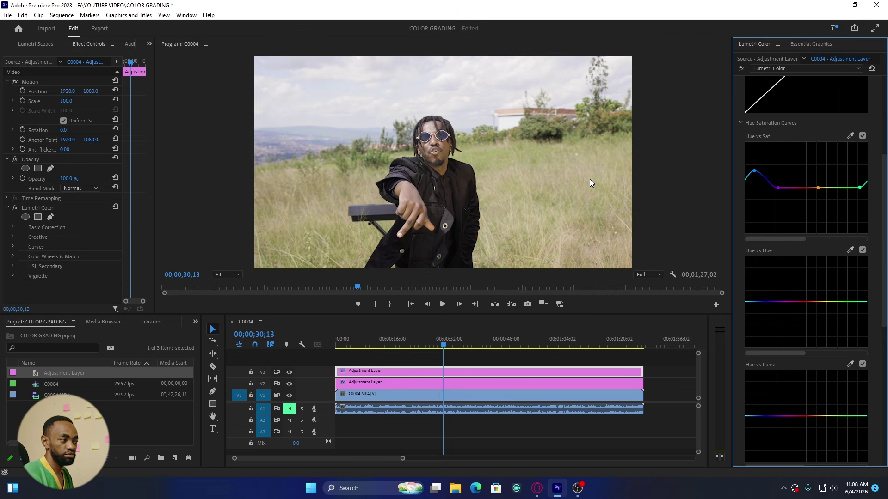
drag(831, 187, 861, 179)
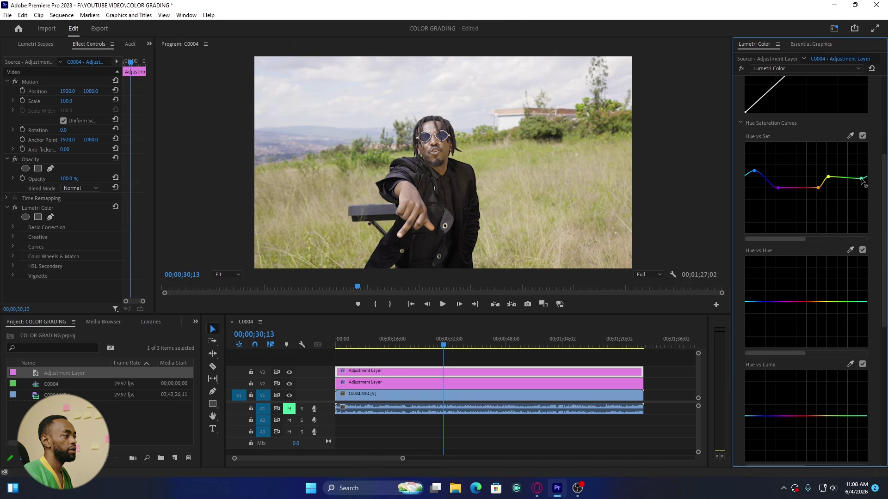
In Hue vs Hue, anchor green, orange and purple, lower the yellow point slightly for greener grass, and raise the cyan point.
scroll(794, 277, down, 3)
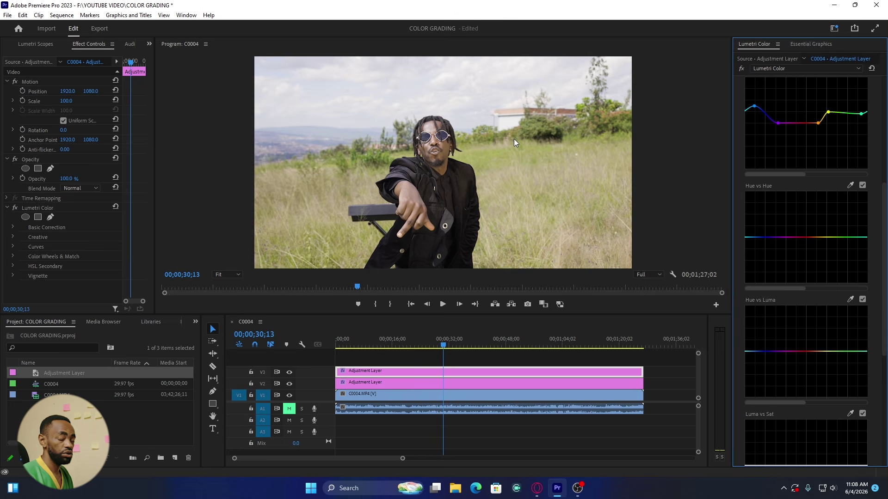
click(861, 237)
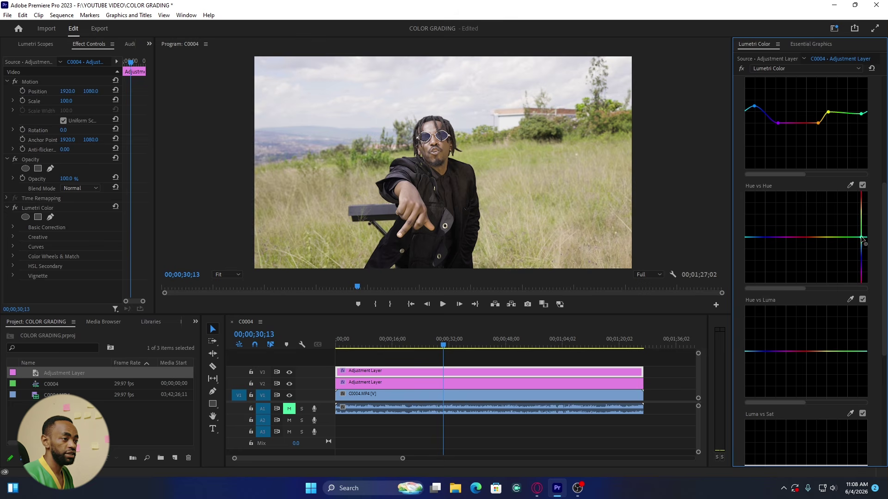
click(817, 238)
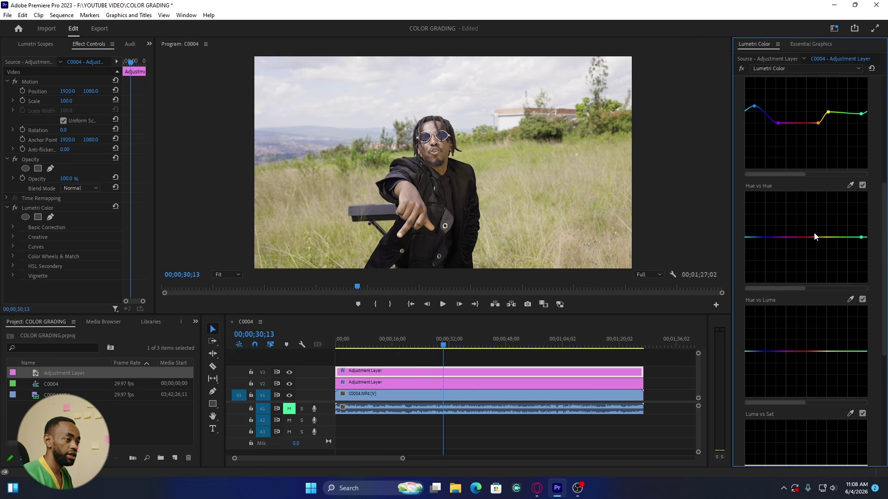
drag(827, 237, 828, 243)
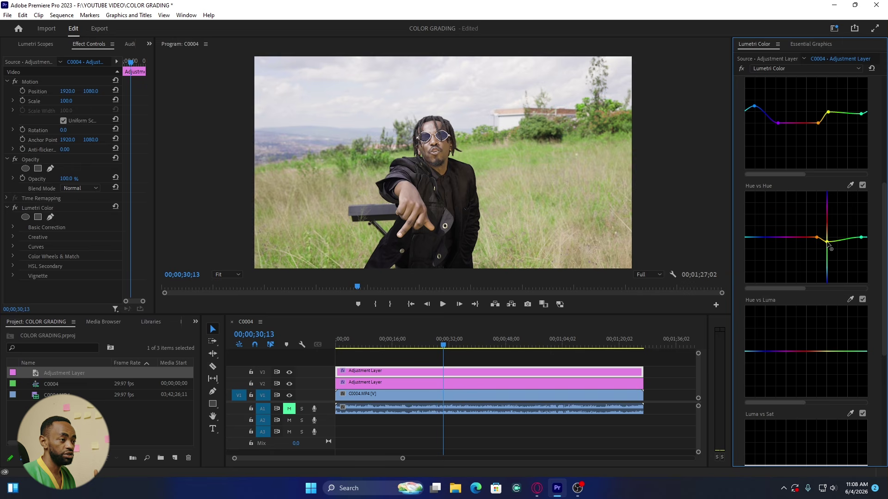
mouse_move(827, 242)
mouse_down()
mouse_move(826, 259)
mouse_move(828, 236)
mouse_up()
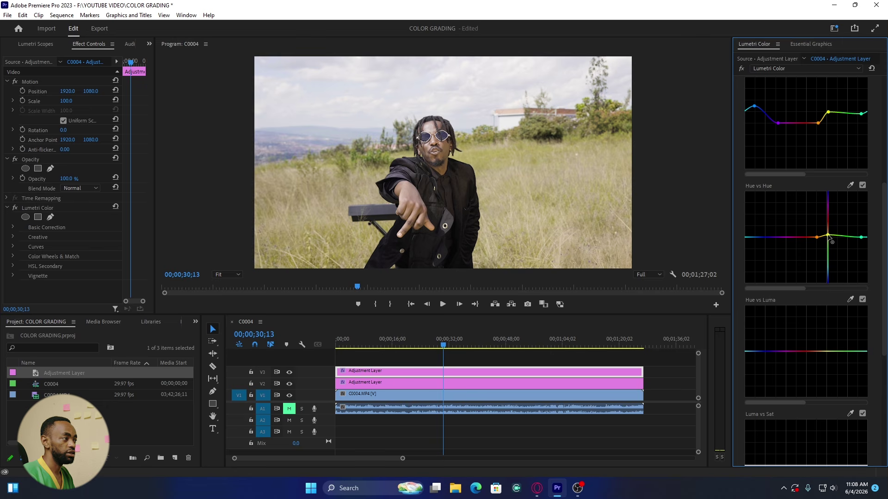
drag(829, 237, 827, 243)
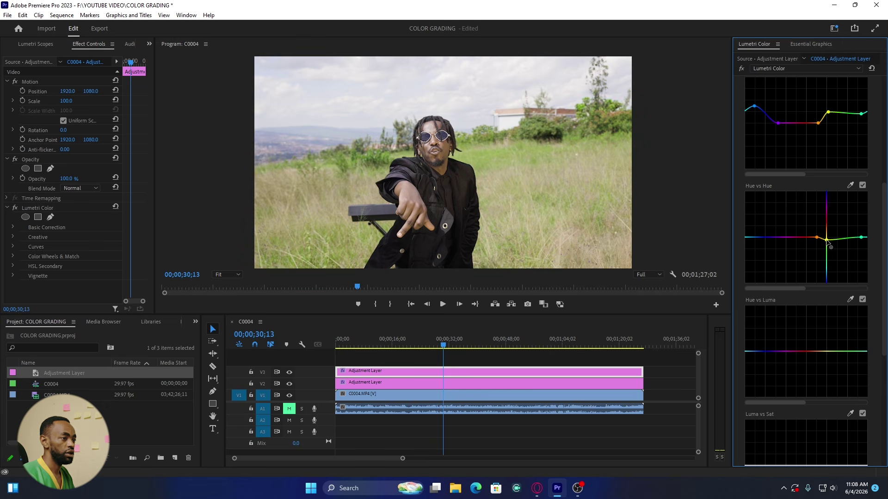
click(776, 238)
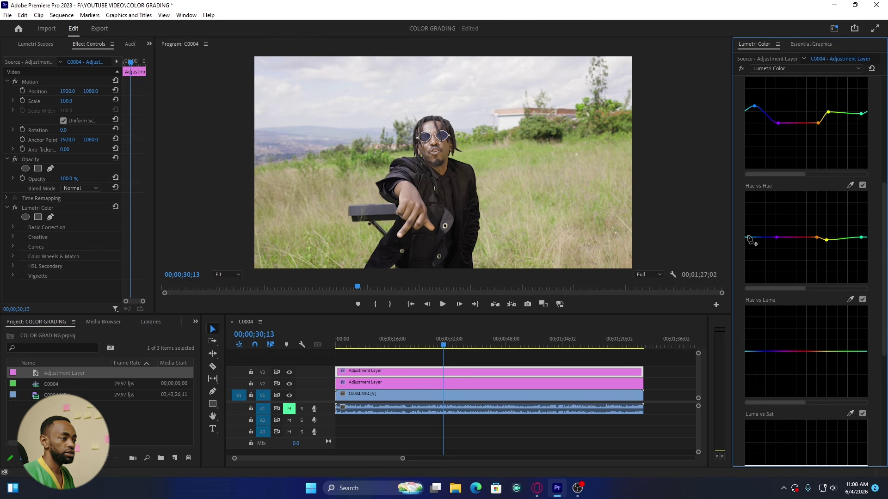
drag(749, 236, 748, 225)
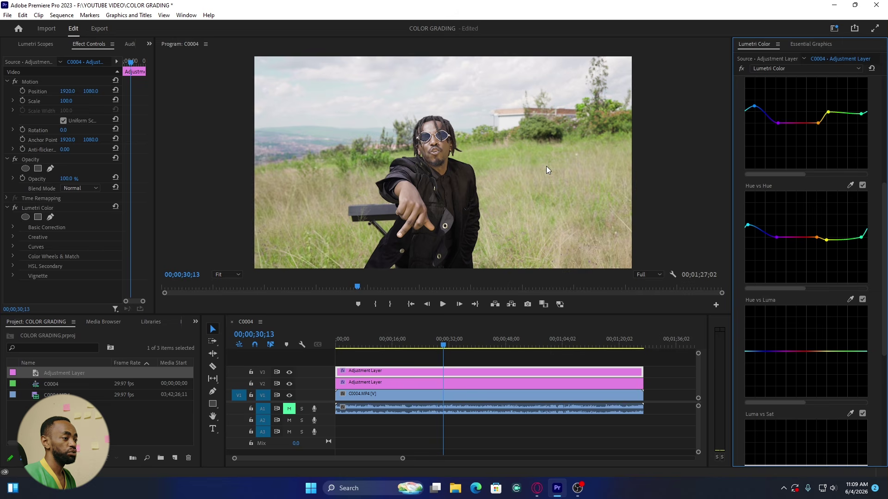
In Hue vs Luma, anchor the orange and green hues and lower the yellow point slightly to darken the grass.
scroll(753, 312, down, 2)
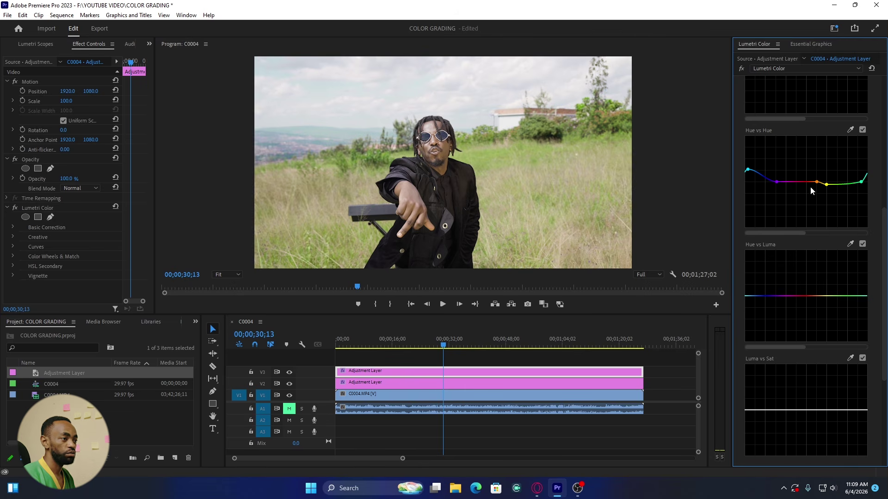
click(816, 296)
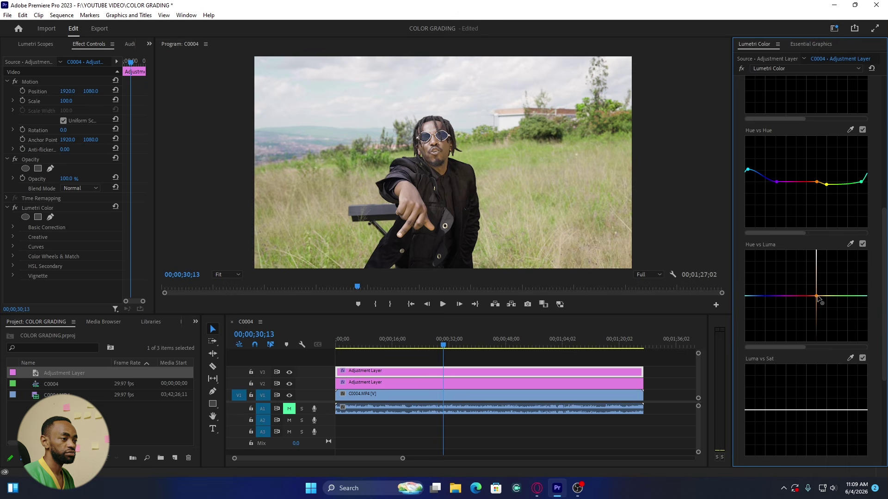
click(860, 296)
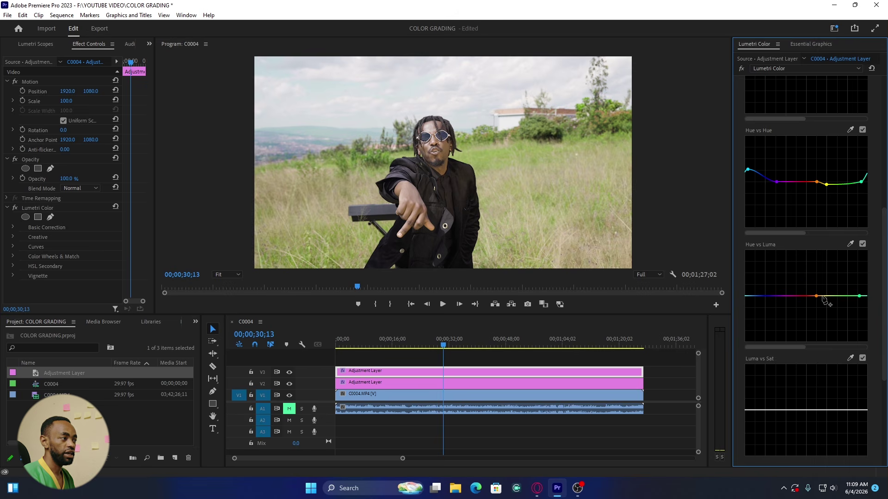
drag(823, 297, 828, 300)
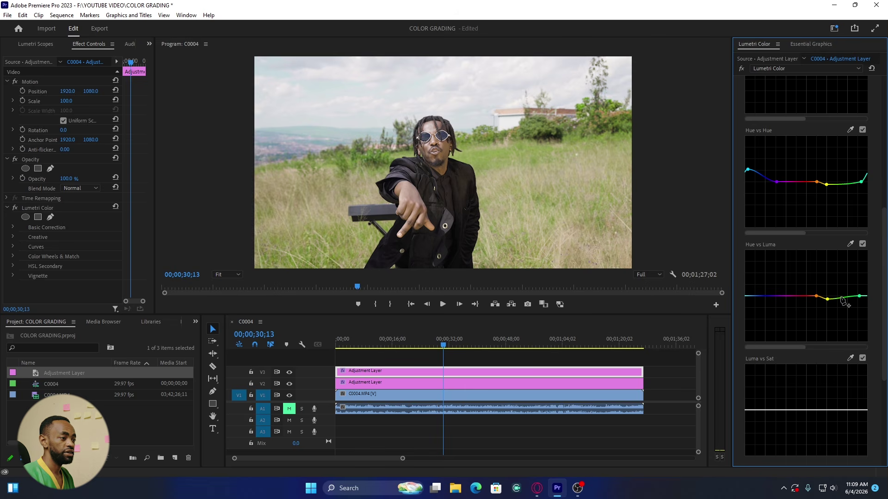
Anchor purple on the Hue vs Luma curve and lower the cyan-blue point slightly to darken the sky.
click(776, 296)
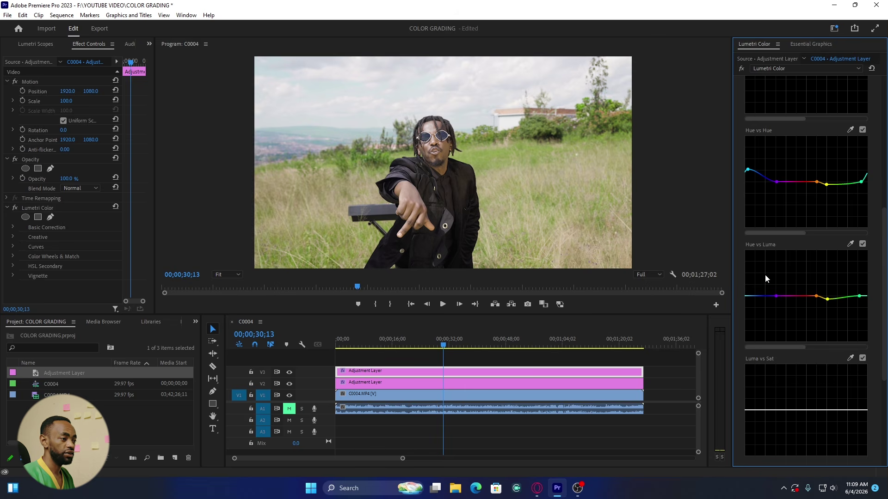
click(749, 301)
drag(749, 301, 752, 295)
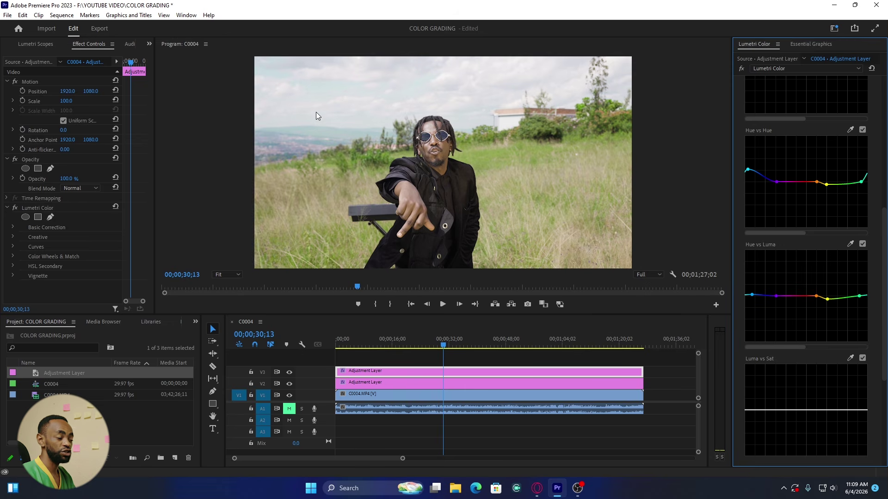
drag(752, 296, 750, 308)
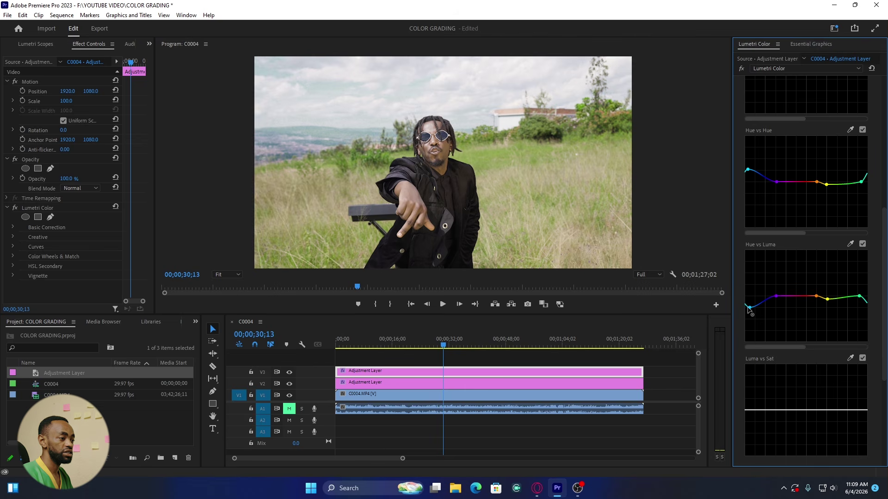
drag(750, 308, 750, 301)
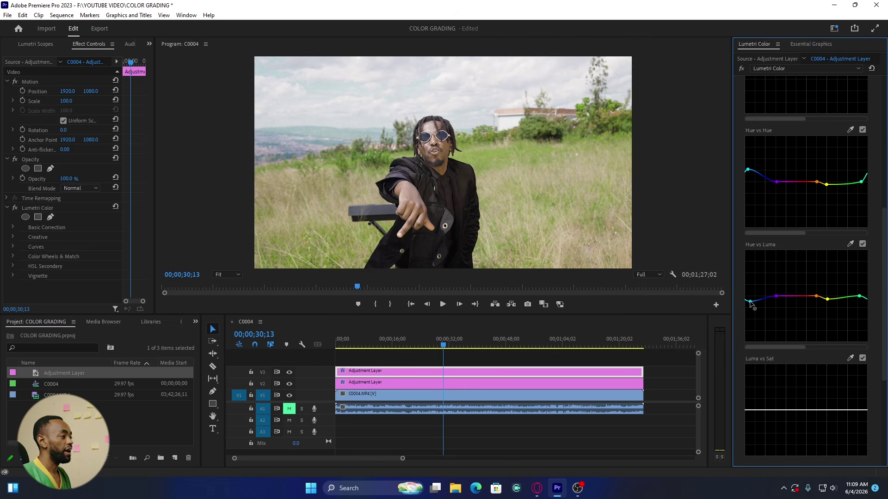
In Color Wheels & Match, tint the shadows, midtones and highlights very slightly off-center and fine-tune the shadows' brightness.
scroll(849, 239, up, 3)
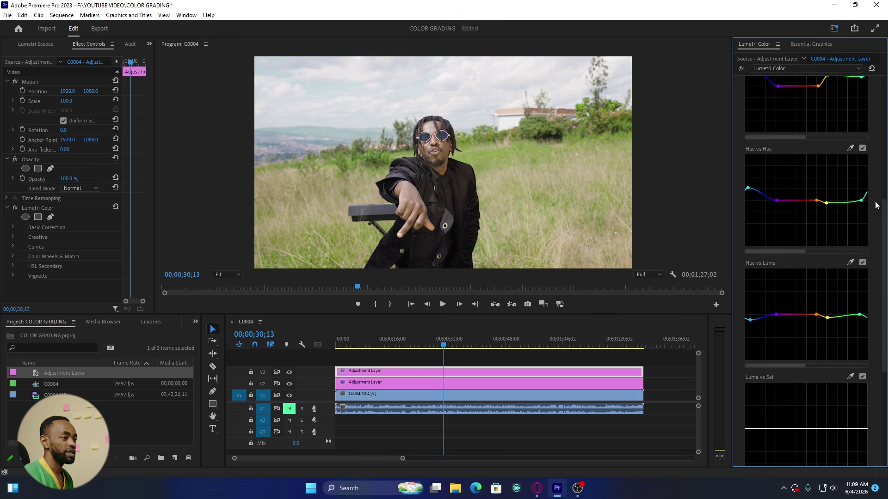
scroll(849, 239, up, 10)
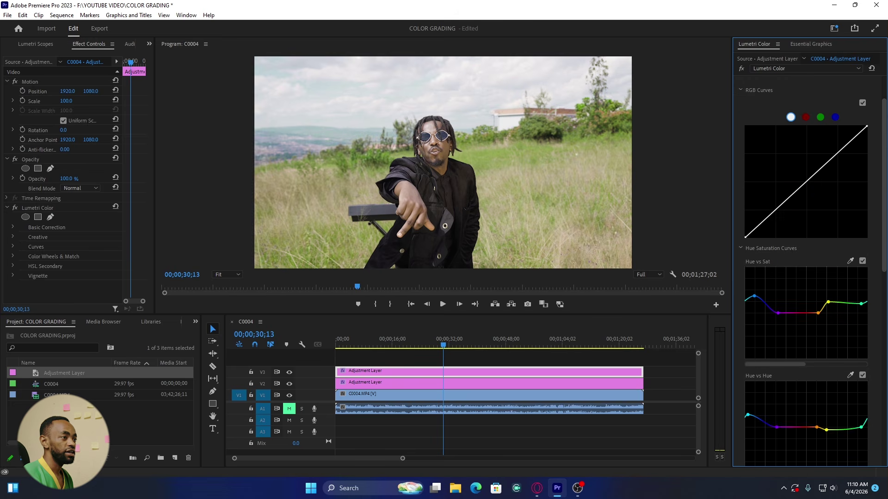
click(750, 123)
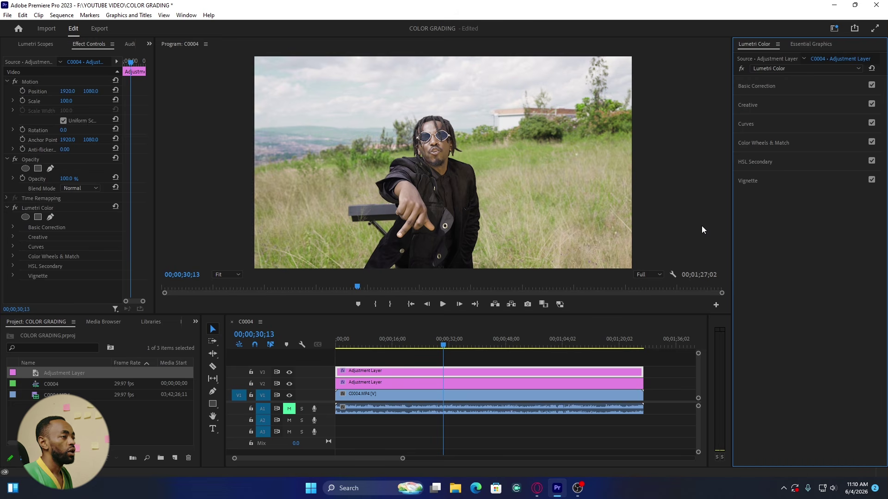
click(766, 143)
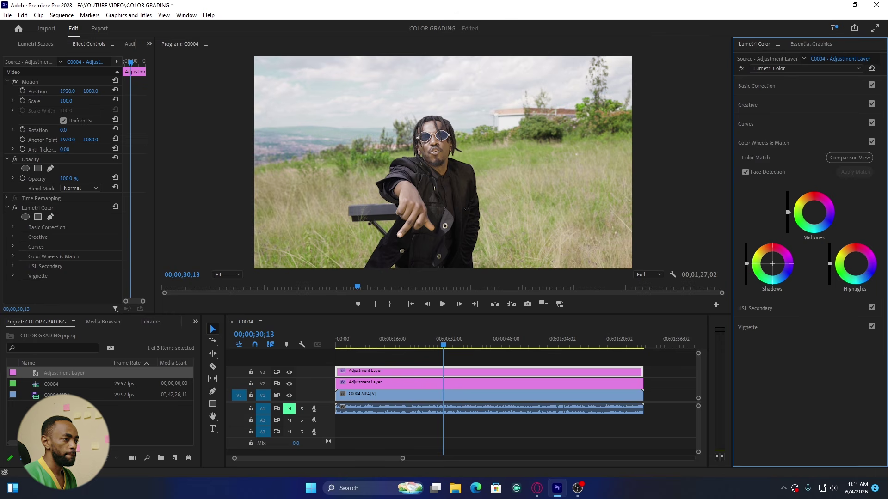
drag(773, 264, 773, 264)
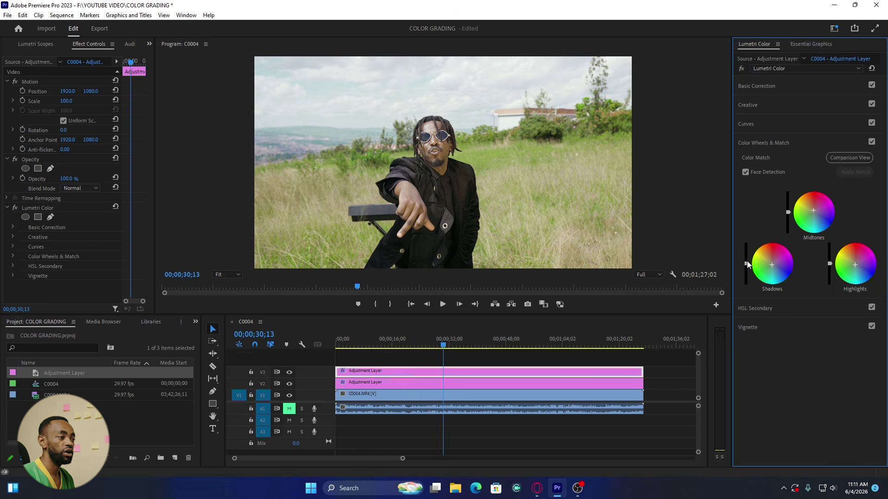
drag(748, 263, 746, 260)
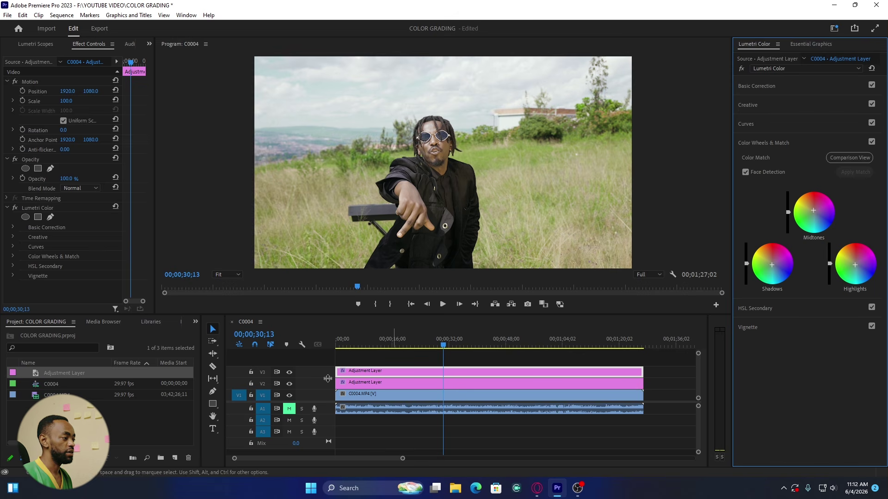
At 00;00;37;12, key the skin tones in HSL Secondary with the red preset color and show the Color/Gray mask.
click(472, 346)
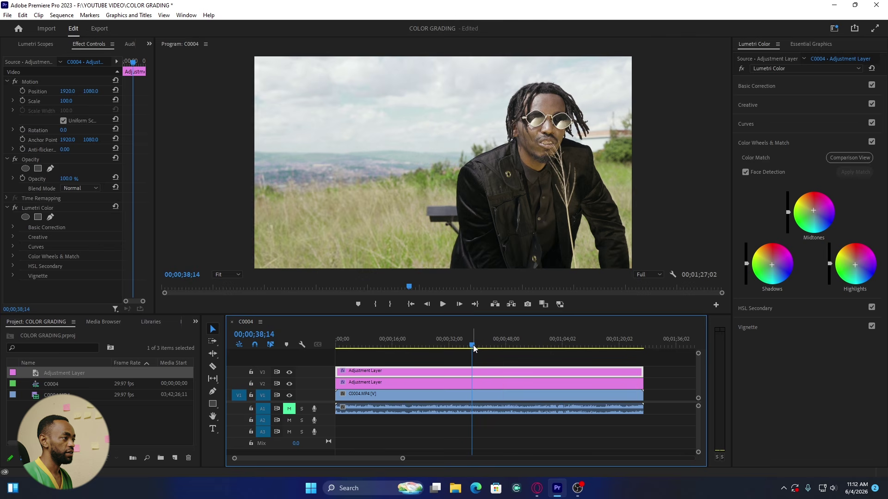
drag(465, 344, 470, 345)
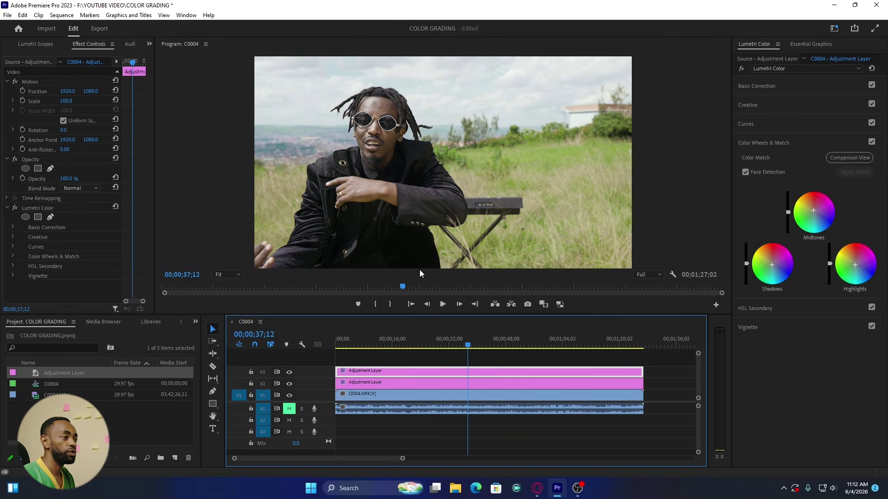
click(765, 144)
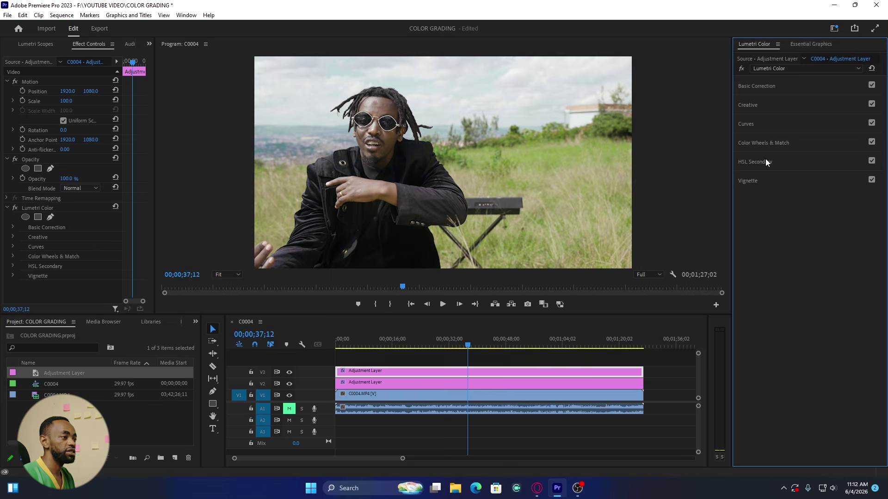
click(764, 162)
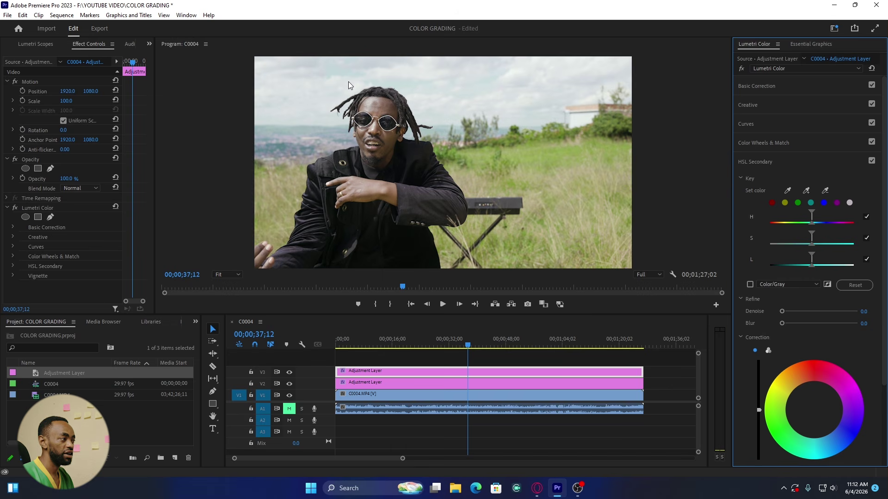
click(772, 204)
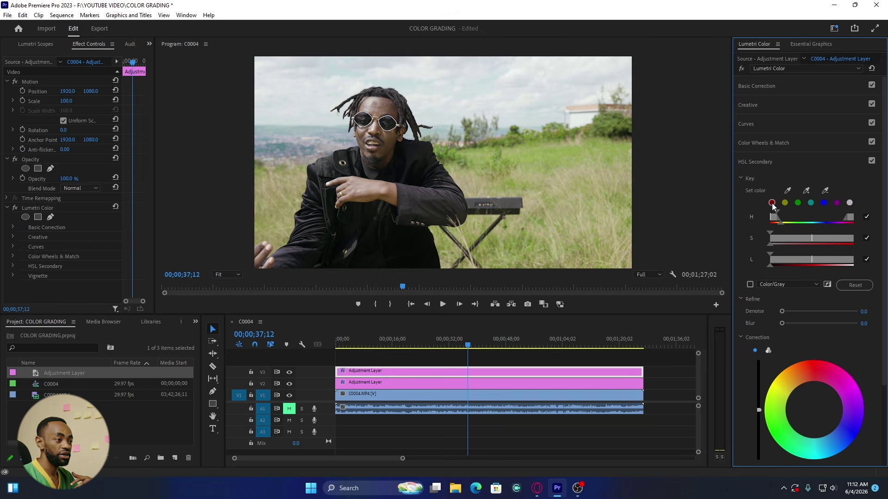
click(750, 285)
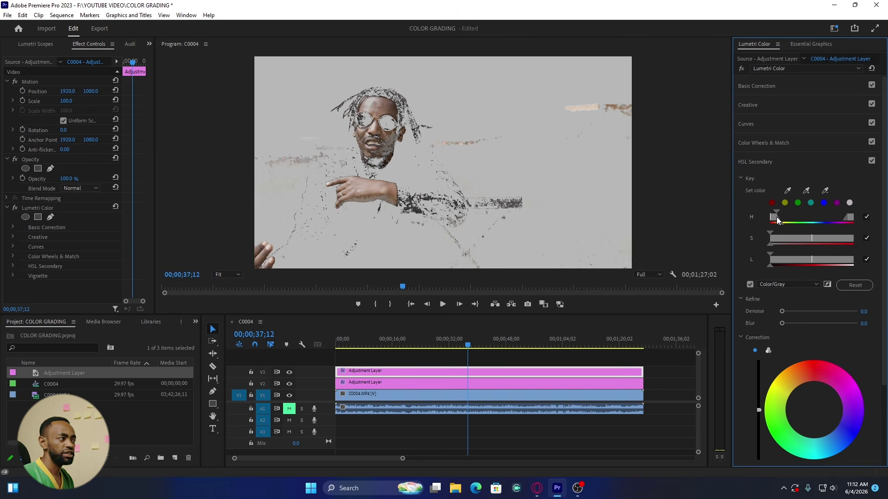
Refine the HSL key by slightly widening the hue range and trimming low saturation and luminance values to isolate the skin.
drag(776, 218, 778, 217)
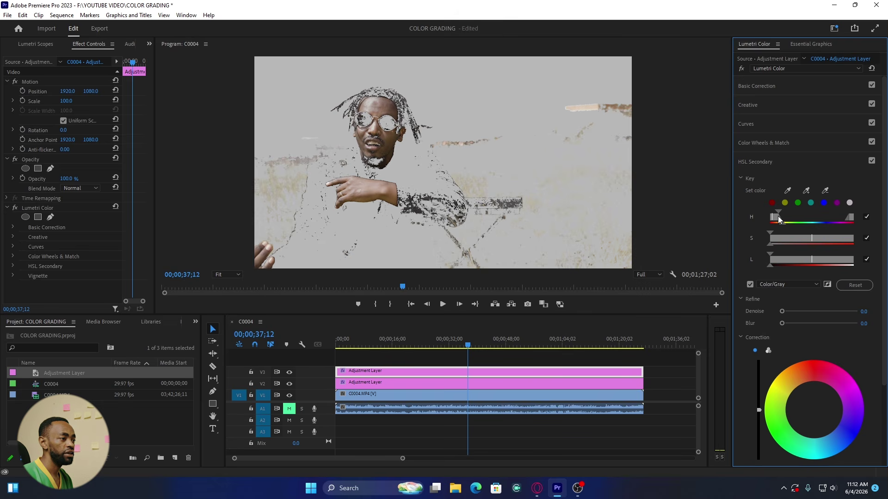
drag(786, 237, 786, 237)
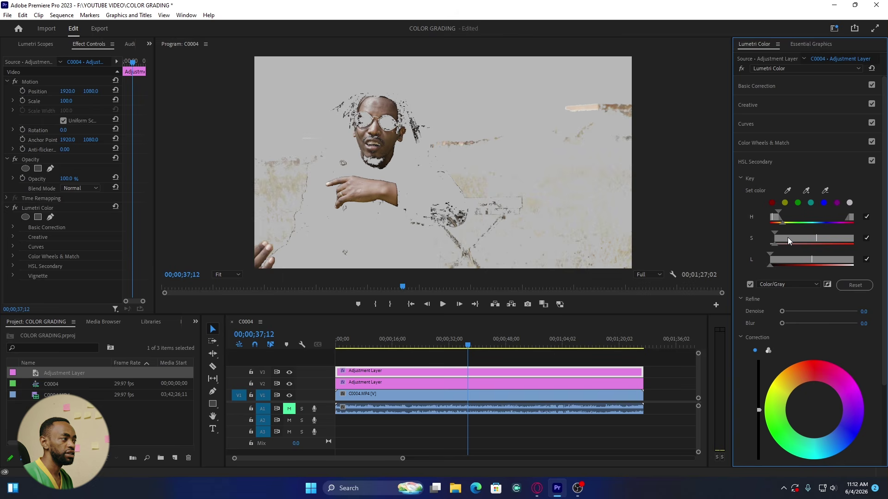
drag(788, 237, 789, 237)
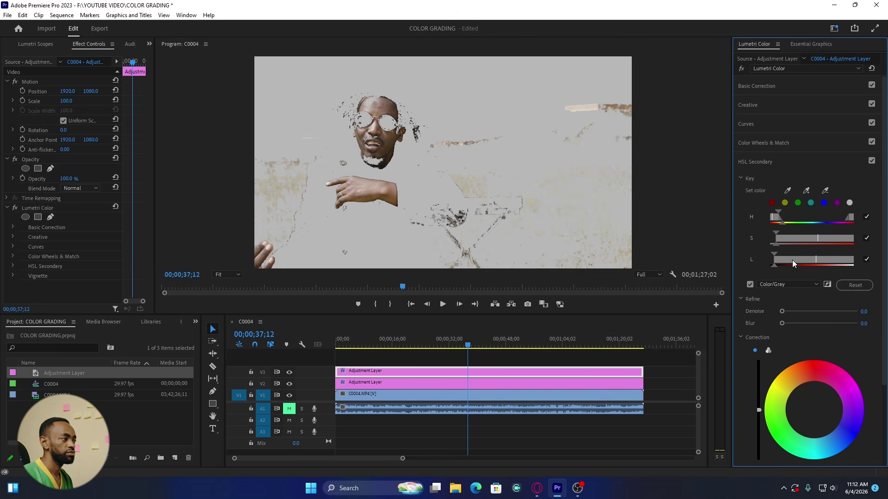
drag(796, 261, 776, 217)
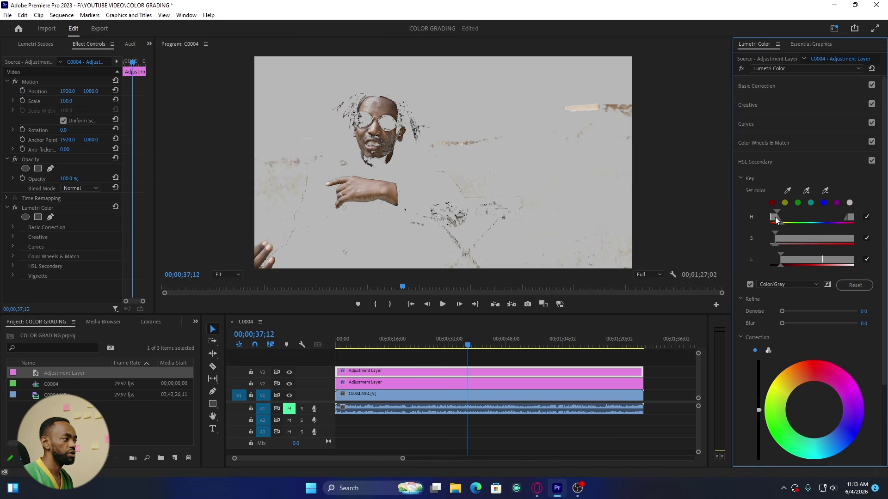
drag(775, 218, 777, 218)
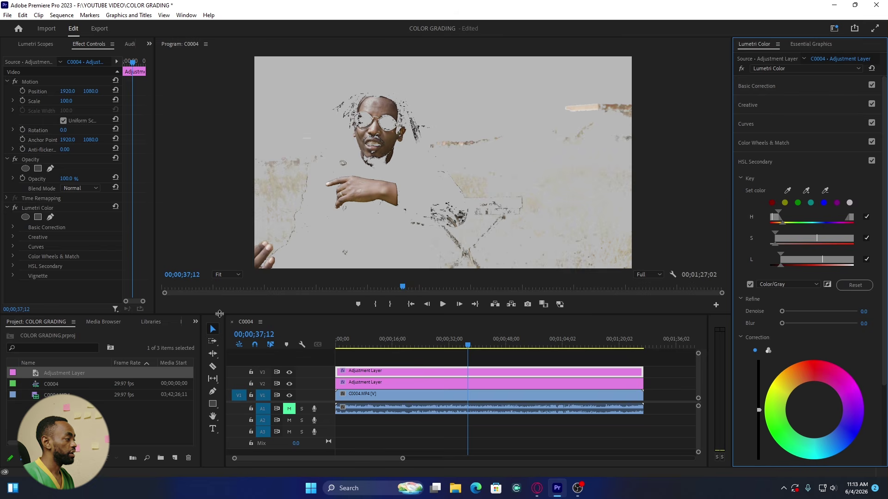
Inspect the hand's mask edges at 100% zoom, set Denoise to 18.9 and Blur to 6.8, and fit the preview again.
click(228, 274)
click(229, 336)
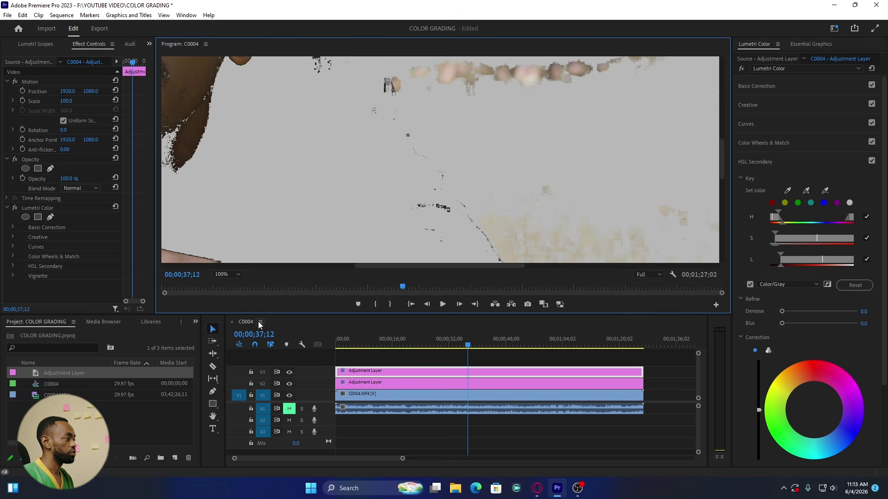
drag(496, 265, 399, 266)
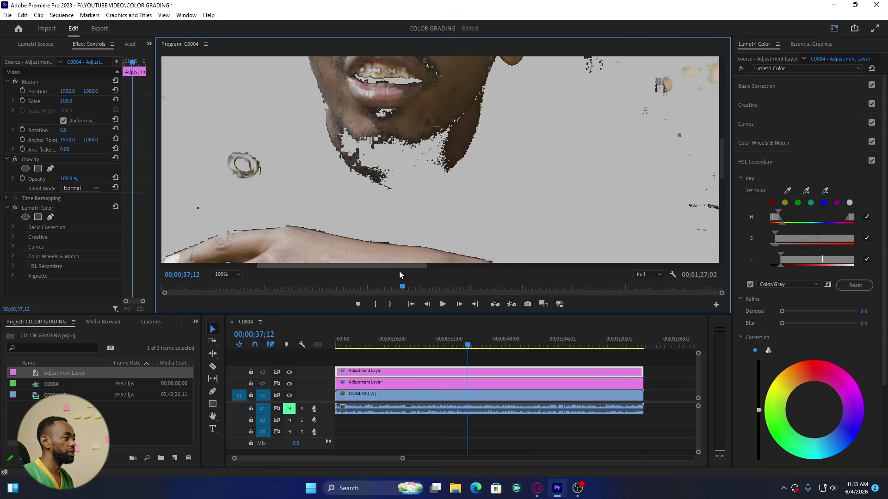
drag(719, 163, 720, 169)
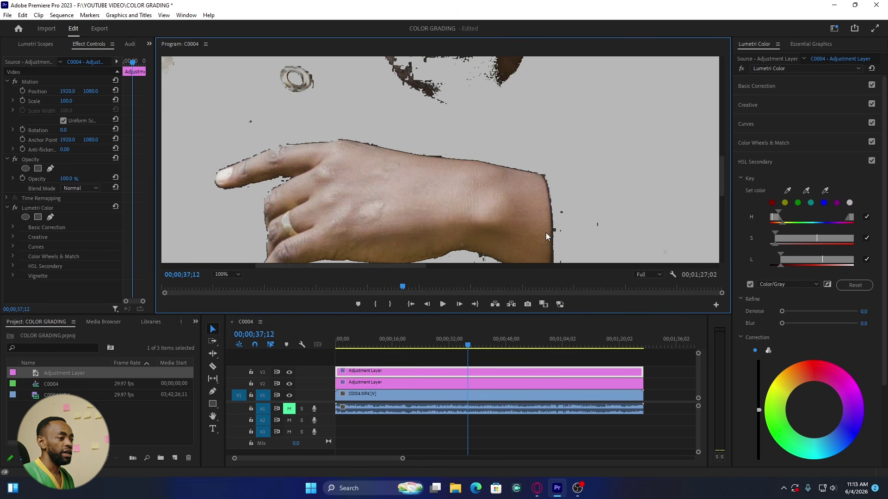
drag(787, 312, 797, 323)
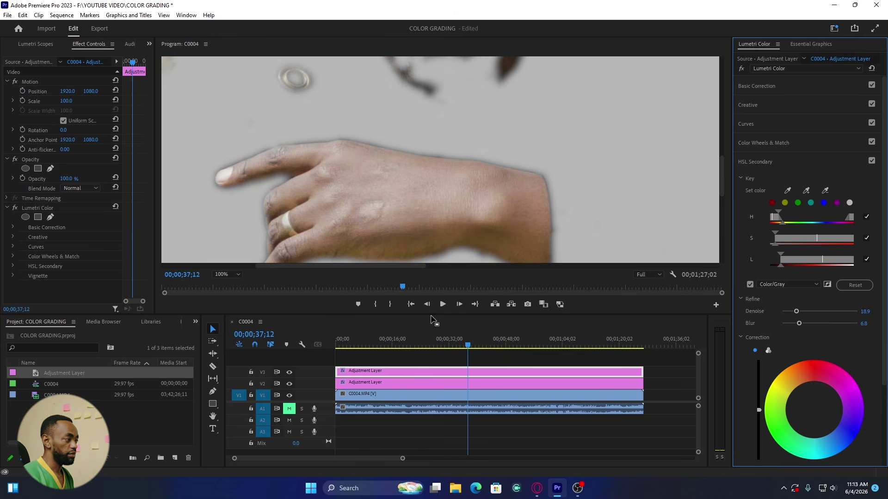
click(231, 274)
click(228, 282)
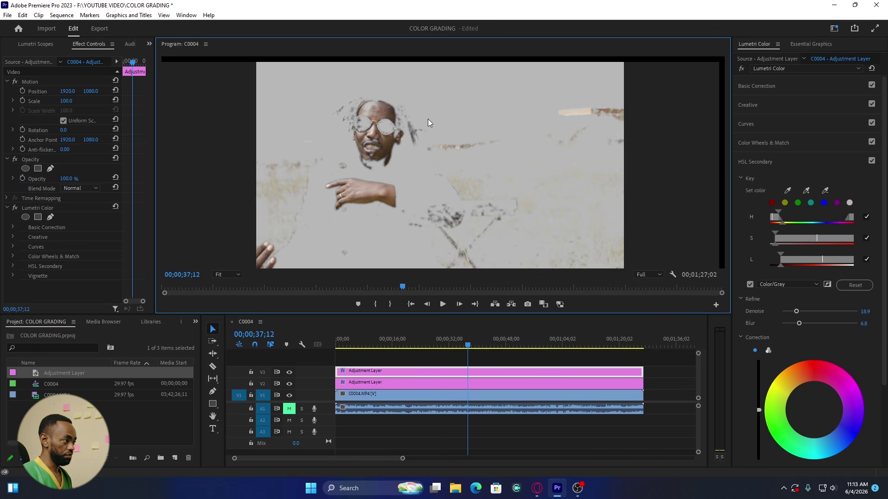
Hide the key mask, tint the skin slightly toward orange-red with the correction wheel, and compare with HSL Secondary off and on.
click(750, 285)
scroll(818, 284, down, 2)
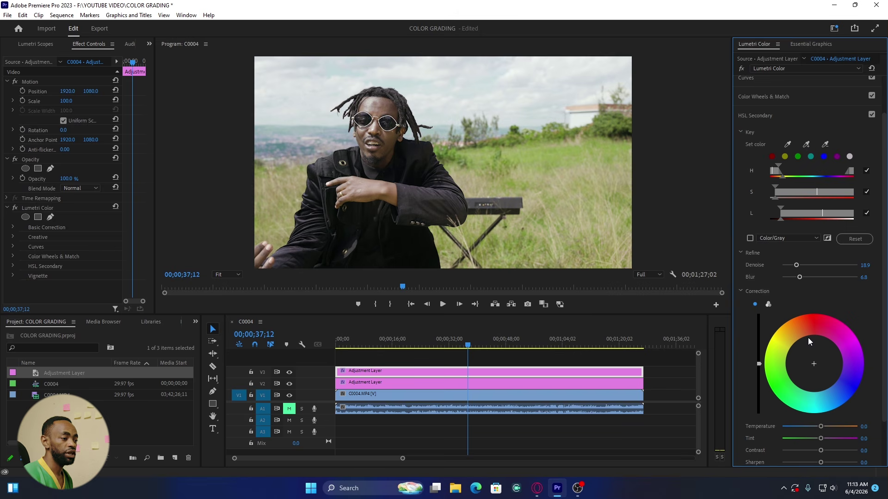
drag(814, 362, 808, 350)
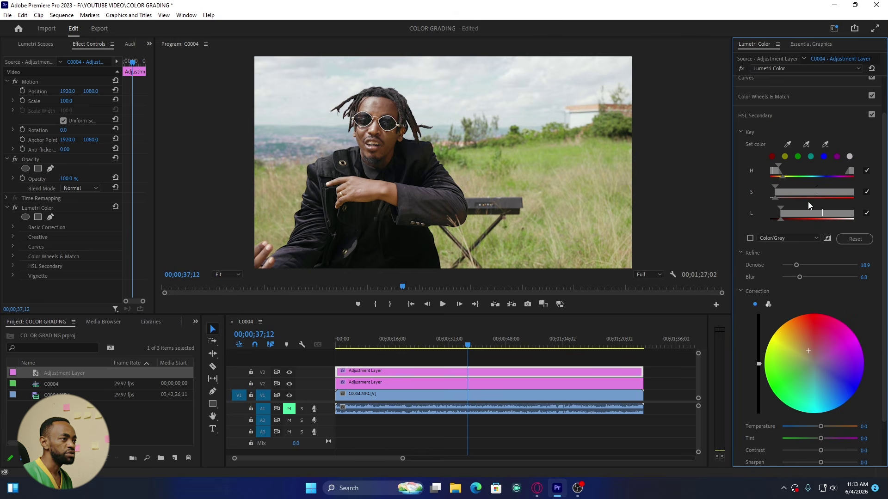
click(872, 115)
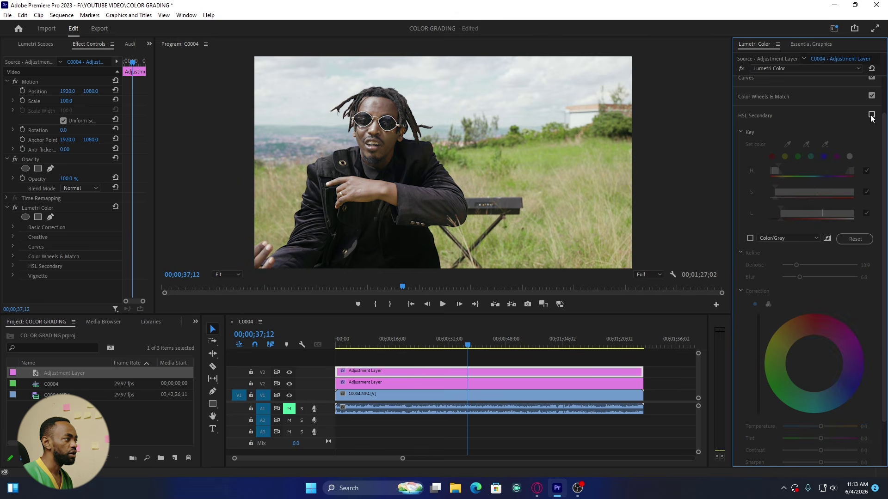
click(872, 115)
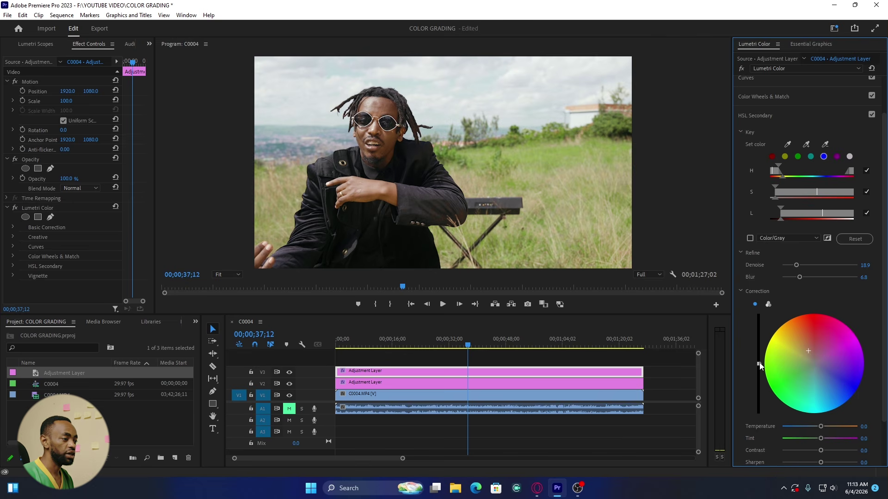
Lower the keyed skin's brightness very slightly, set its Temperature to 8.5, and compare with HSL Secondary off and on.
drag(759, 363, 759, 357)
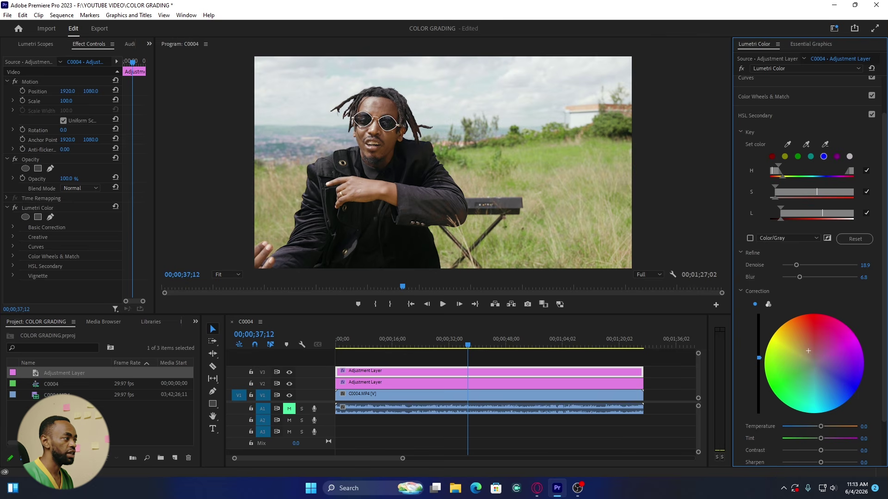
drag(759, 357, 759, 376)
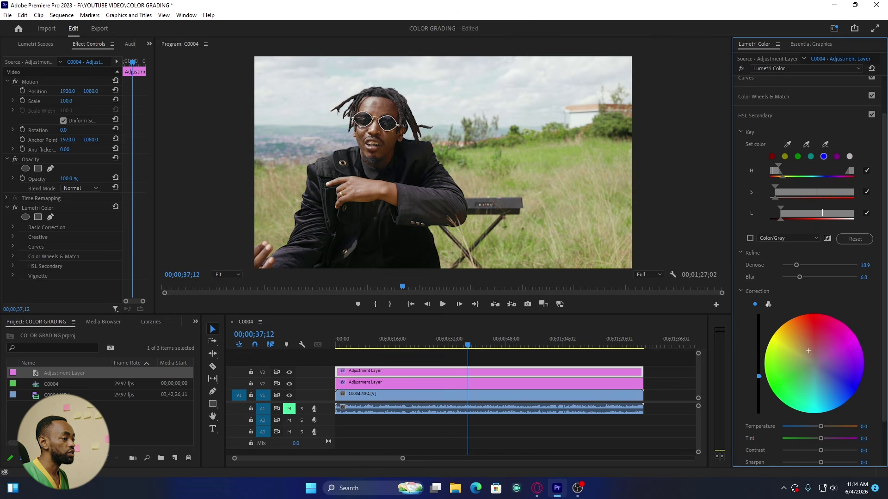
drag(759, 377, 759, 368)
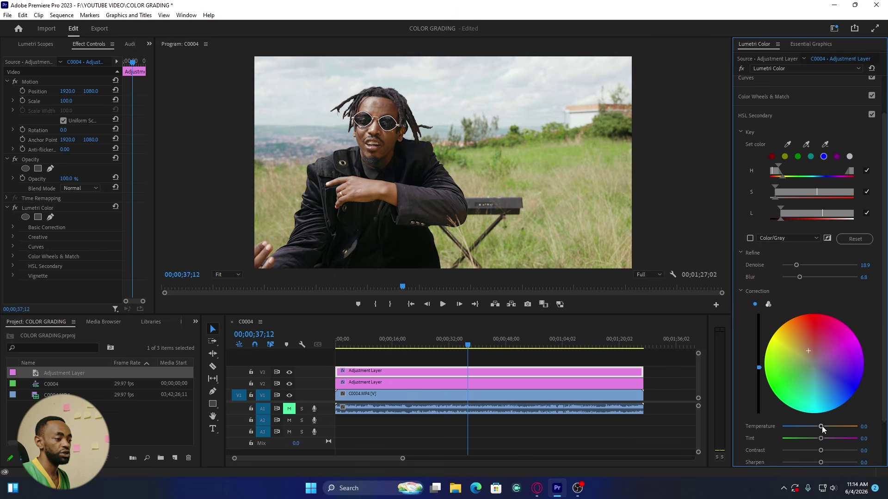
drag(822, 427, 823, 427)
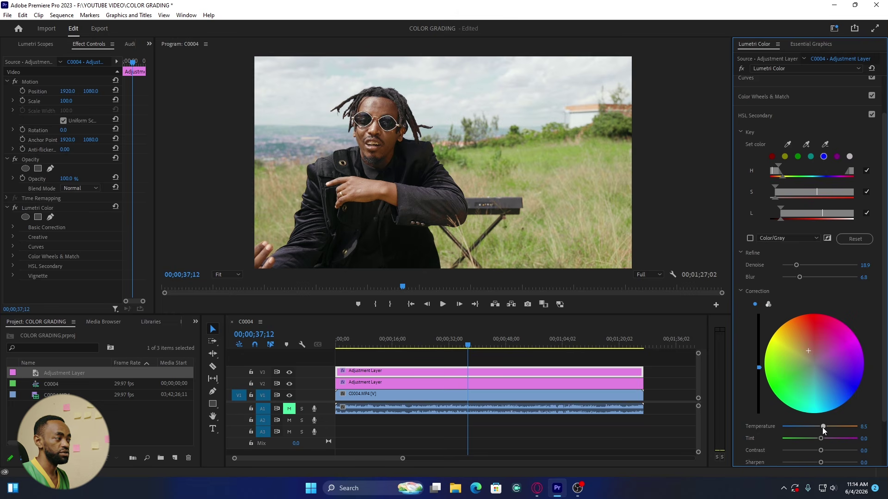
drag(823, 428, 822, 428)
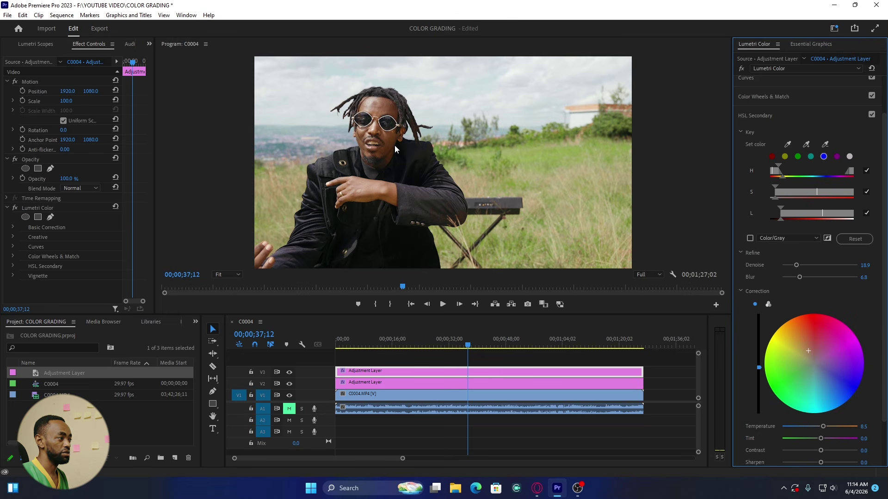
click(872, 116)
click(872, 115)
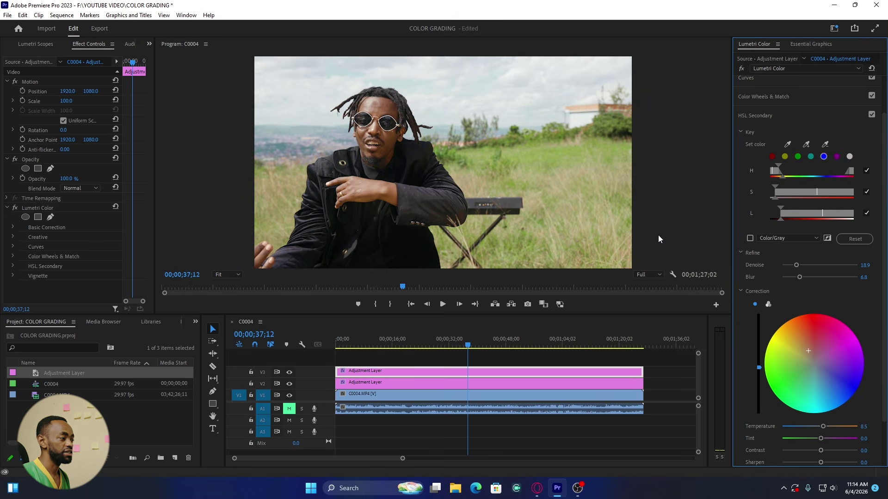
At 00;00;29;18, select the V2 adjustment layer and display the red channel of its RGB Curves.
click(441, 345)
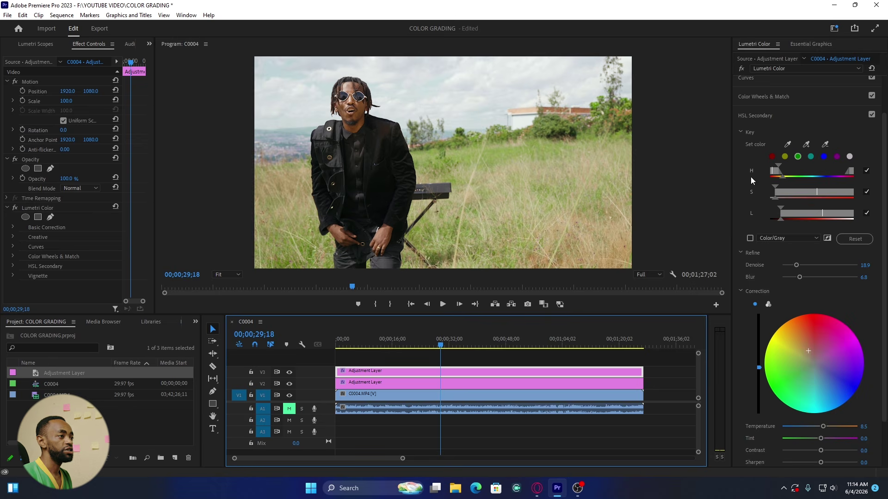
click(762, 117)
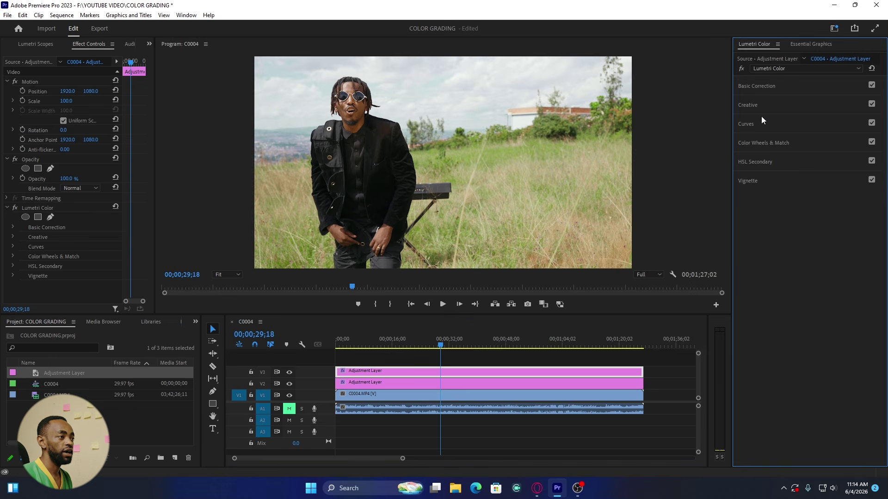
click(746, 124)
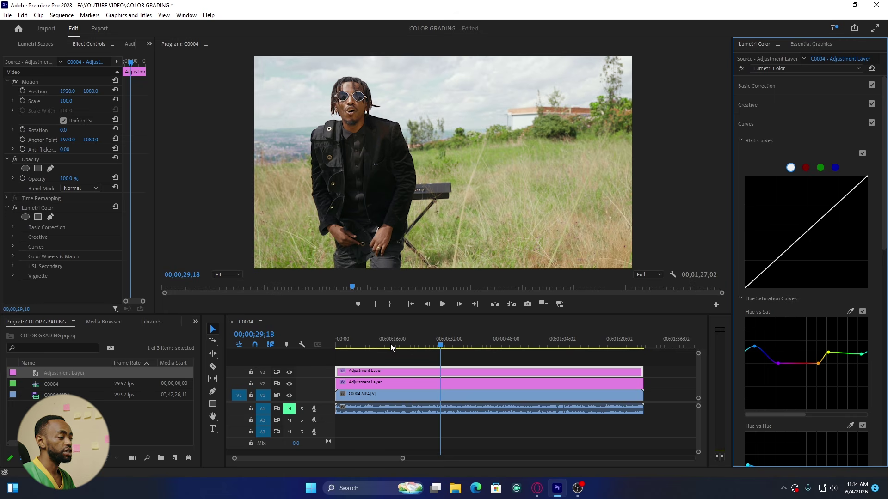
click(415, 386)
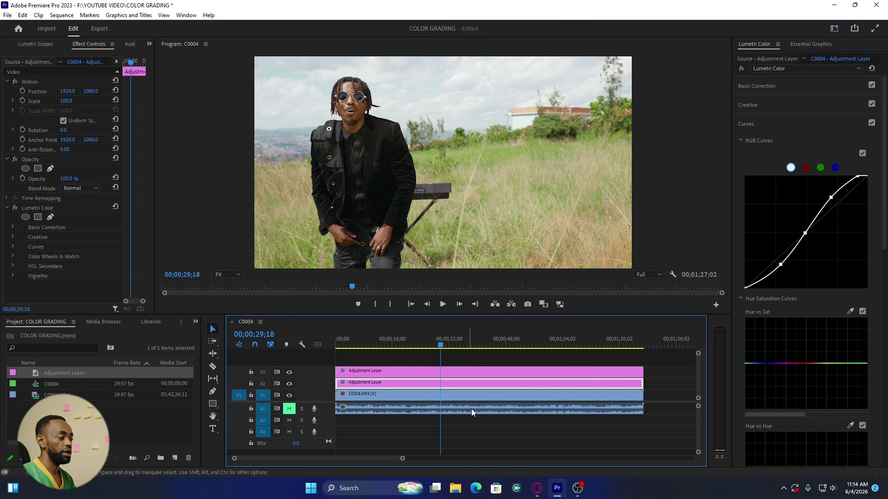
click(806, 168)
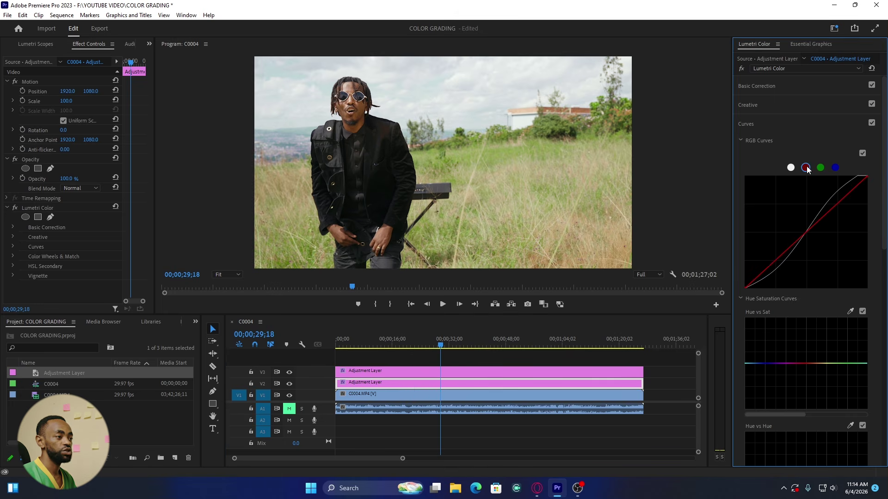
Try bending the red curve at its midpoint above and below the diagonal, and remove the point.
click(808, 234)
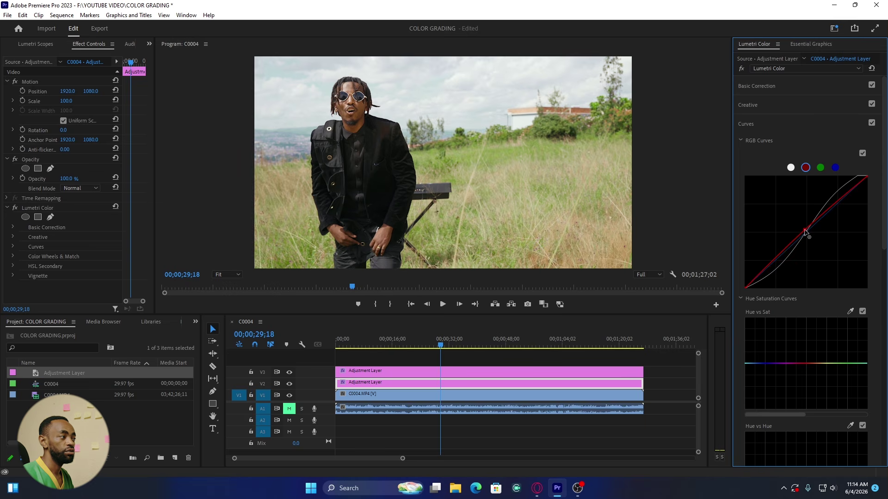
drag(805, 232, 811, 240)
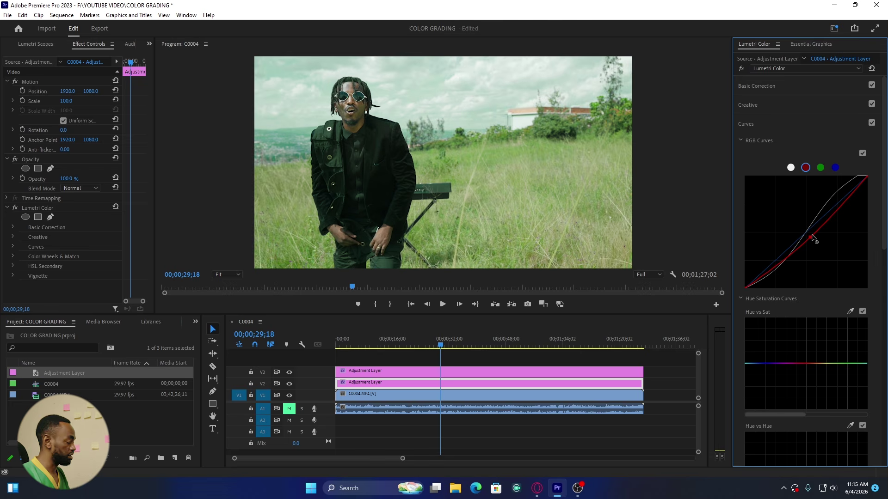
ctrl+click(813, 237)
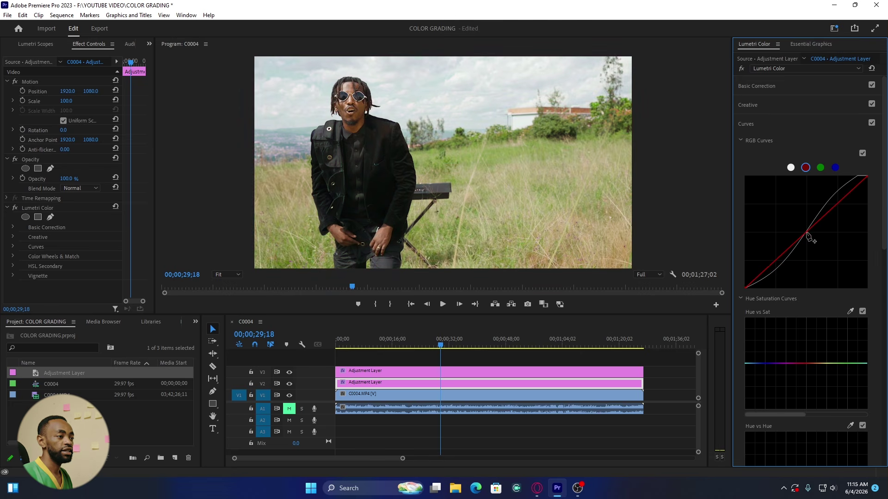
Add highlight and shadow points to the red curve around its midpoint and pull both slightly below the diagonal.
click(839, 203)
click(775, 262)
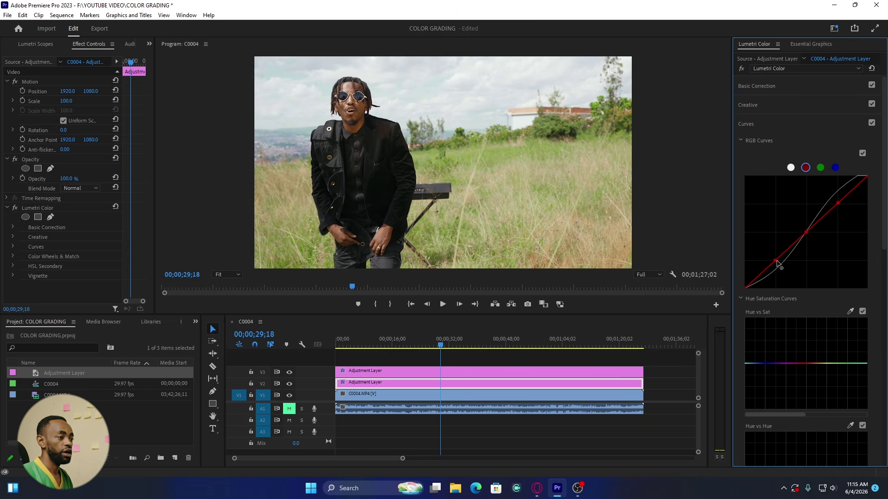
drag(777, 260, 777, 262)
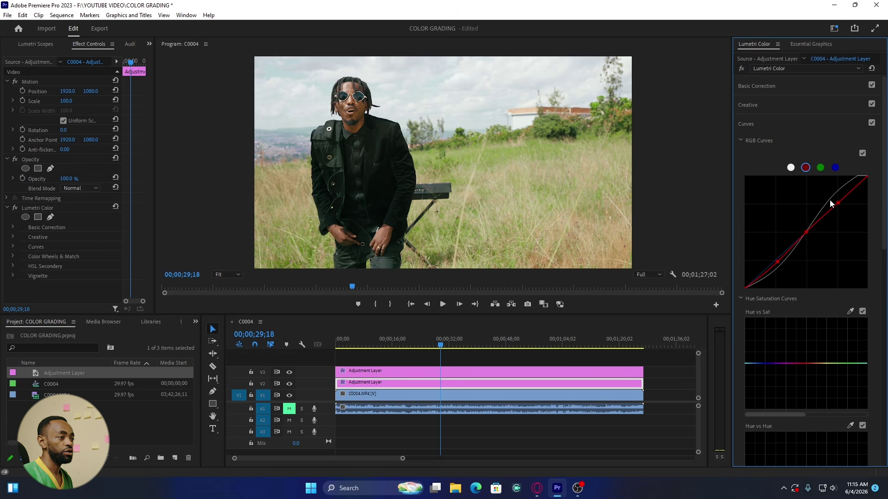
drag(838, 204, 840, 205)
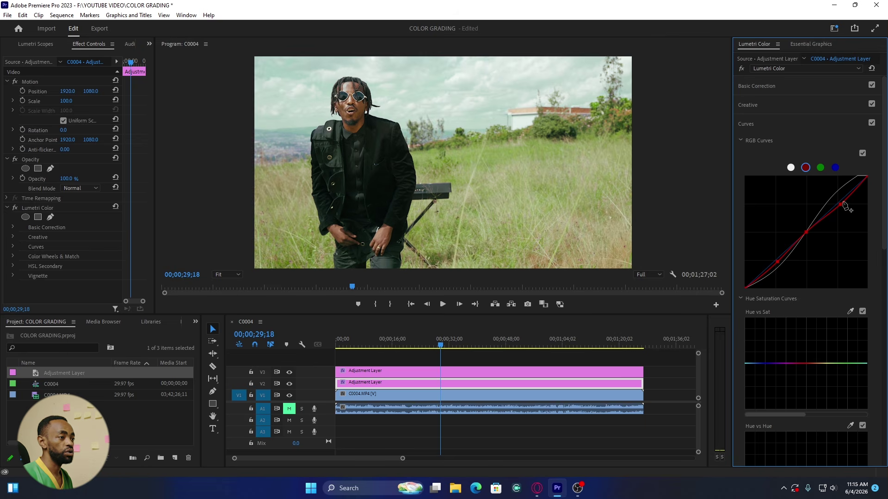
Try raising the red curve's highlight point and its shadow point above the diagonal, undoing each change.
drag(840, 204, 837, 201)
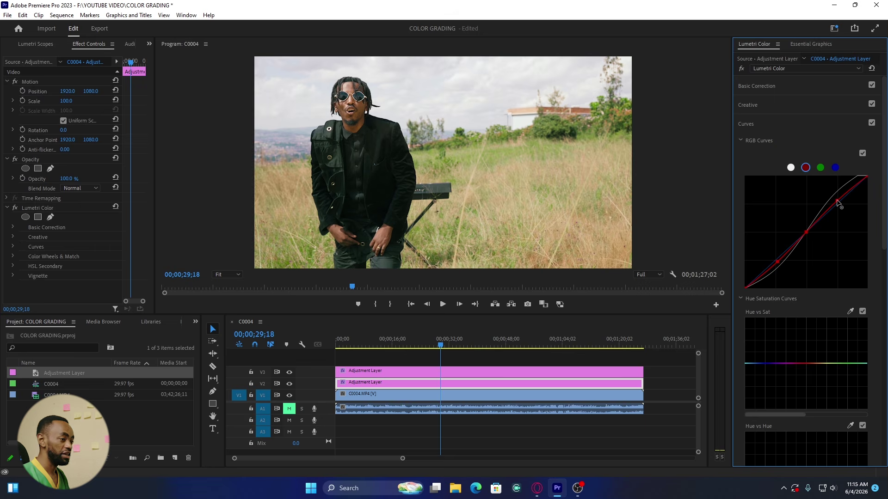
key(ctrl+z)
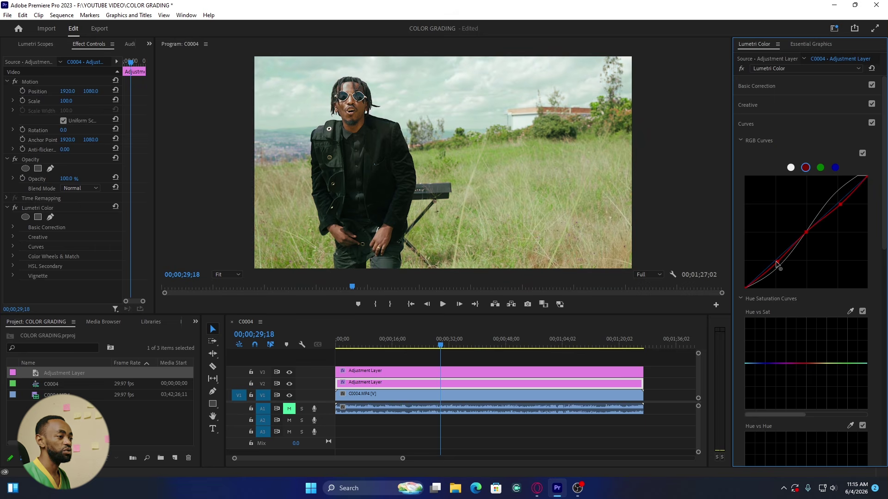
drag(777, 264, 771, 260)
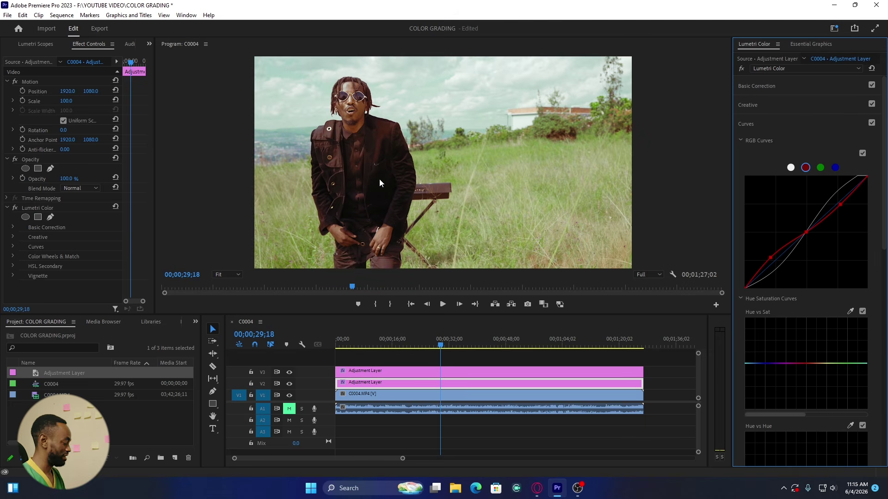
key(ctrl+z)
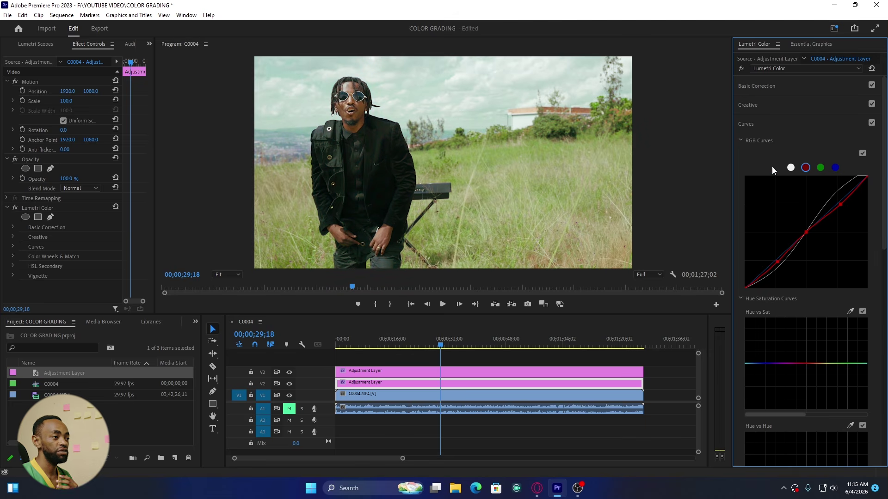
Try lowering the shadows on the green channel's curve, and remove the shadow point.
click(821, 168)
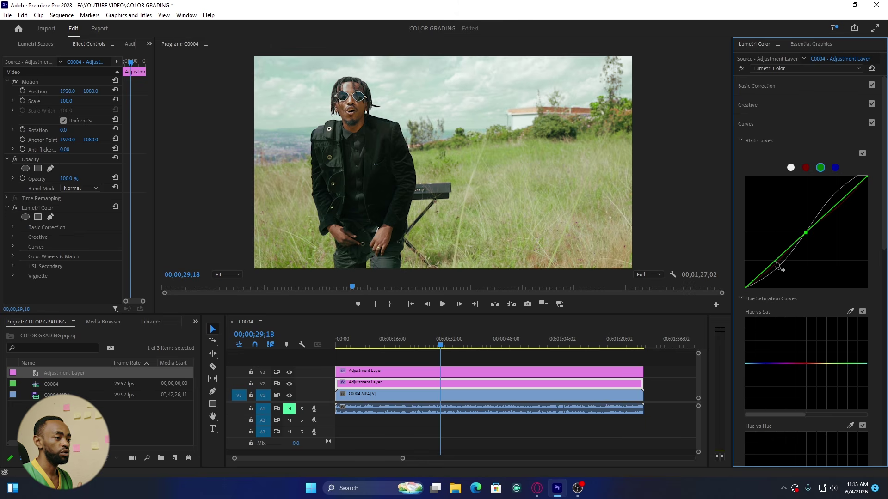
drag(776, 260, 779, 265)
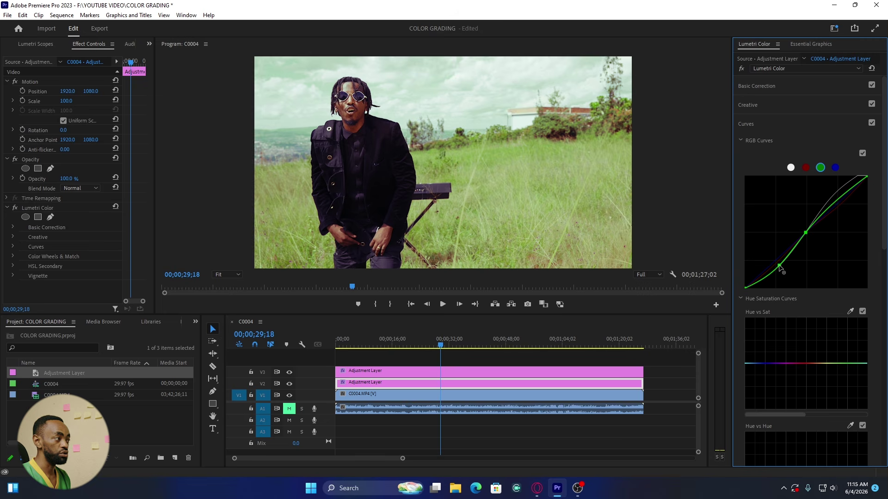
ctrl+click(779, 266)
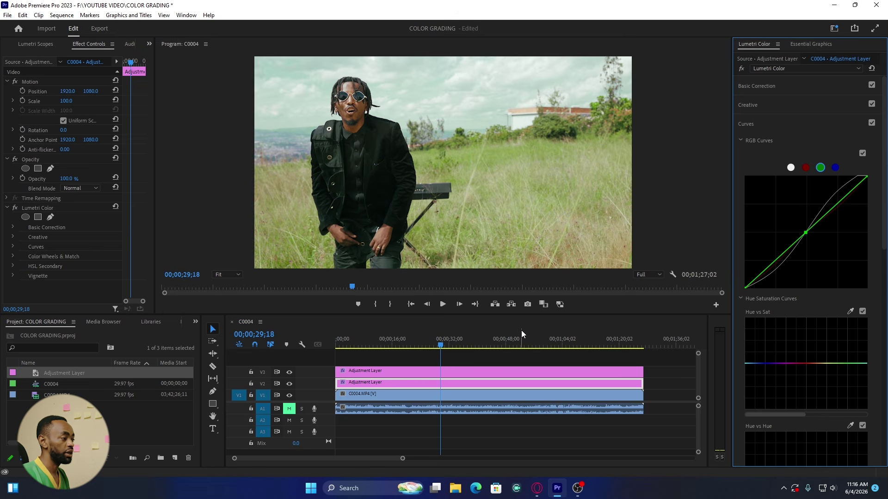
At 00;00;41;25, hide the V3 and V2 adjustment layer tracks and show them again one by one to compare the grade.
click(484, 340)
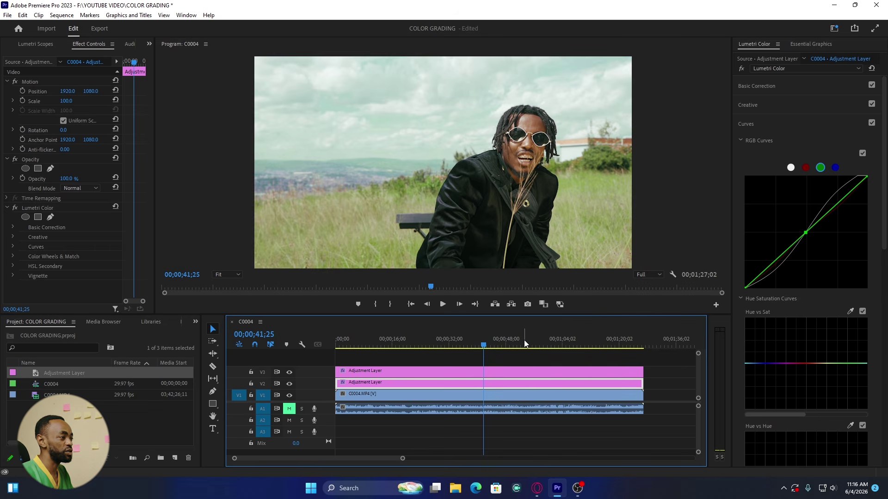
click(289, 372)
click(290, 384)
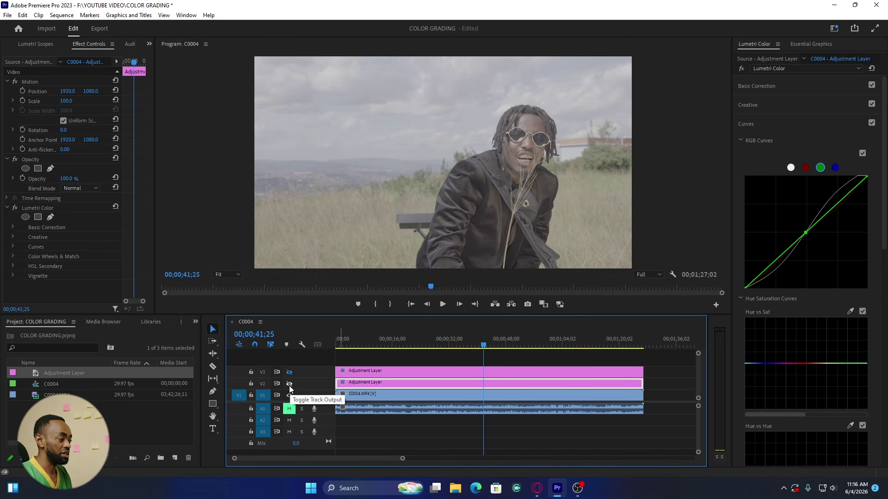
click(289, 384)
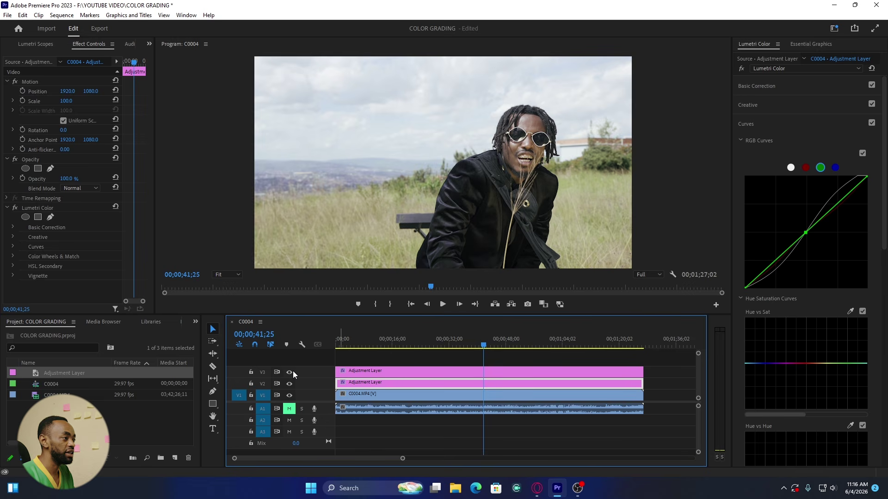
click(292, 372)
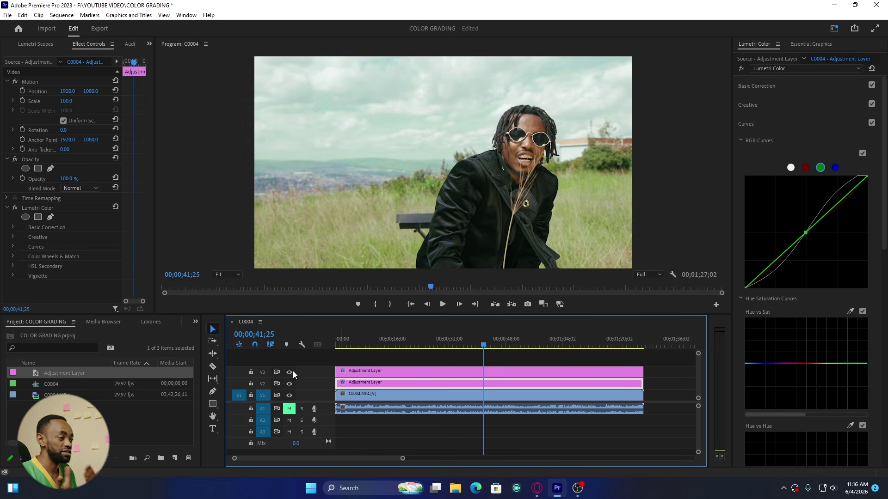